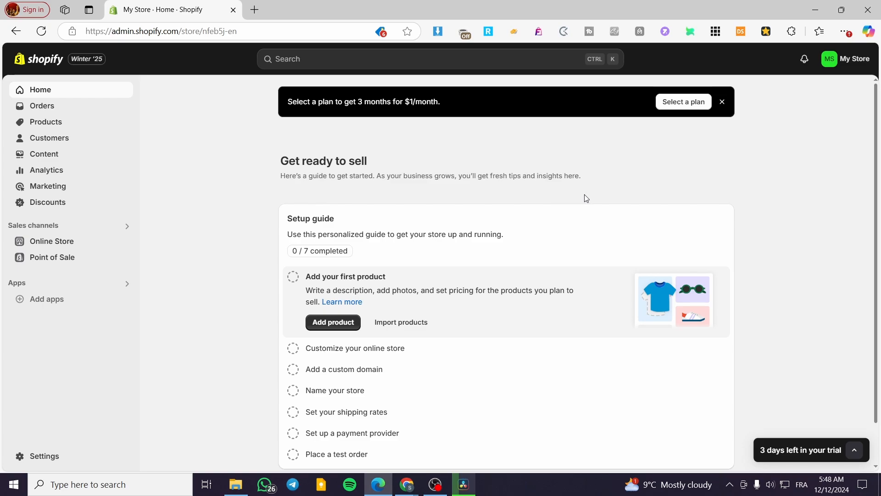
Step: Dismiss the plan offer banner and open the store's checkout settings
{"action": "left_click", "coordinate": [722, 103]}
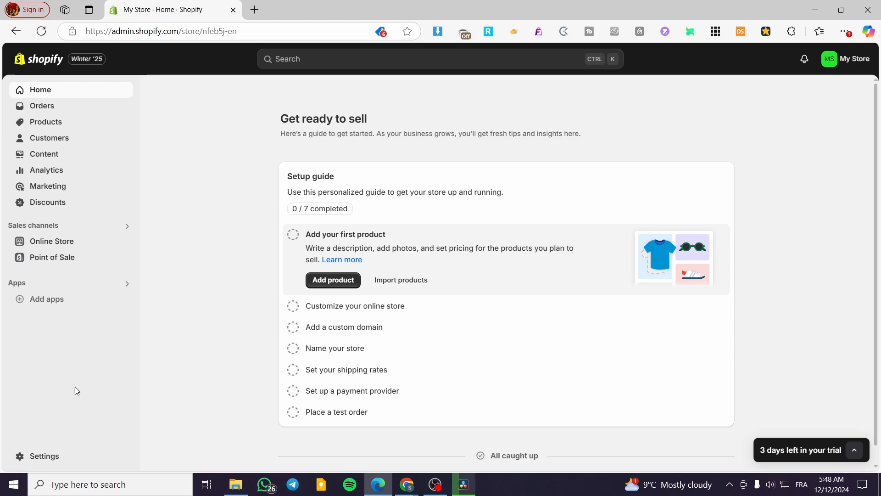
{"action": "left_click", "coordinate": [44, 463]}
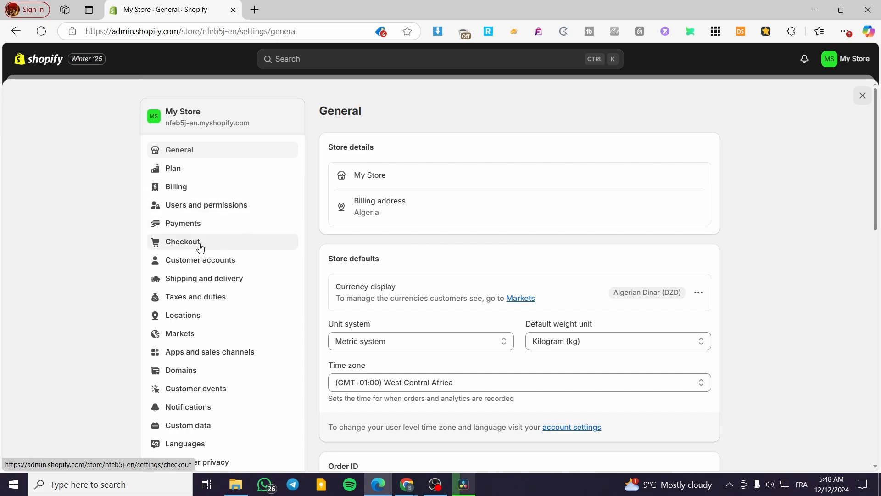
{"action": "left_click", "coordinate": [197, 247]}
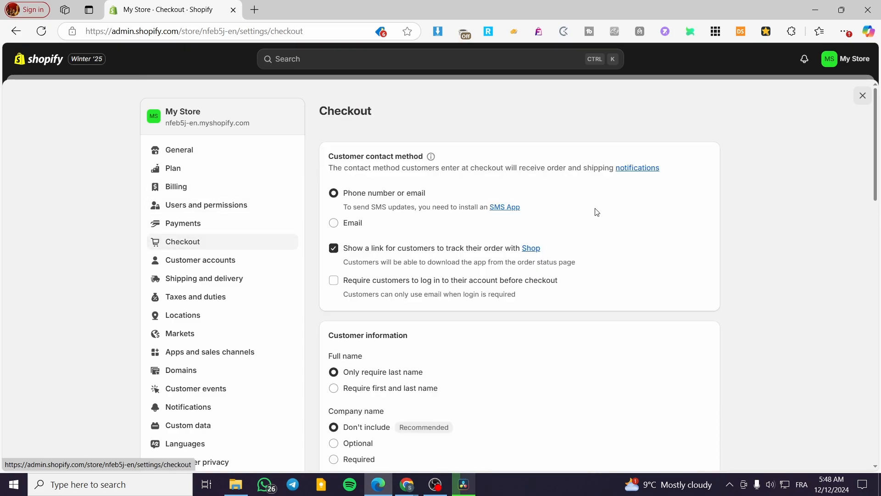
Step: Review the checkout settings for customer contact method, customer information, marketing options and tipping
{"action": "scroll", "coordinate": [596, 212], "scroll_direction": "down", "scroll_amount": 1}
{"action": "scroll", "coordinate": [432, 181], "scroll_direction": "down", "scroll_amount": 2}
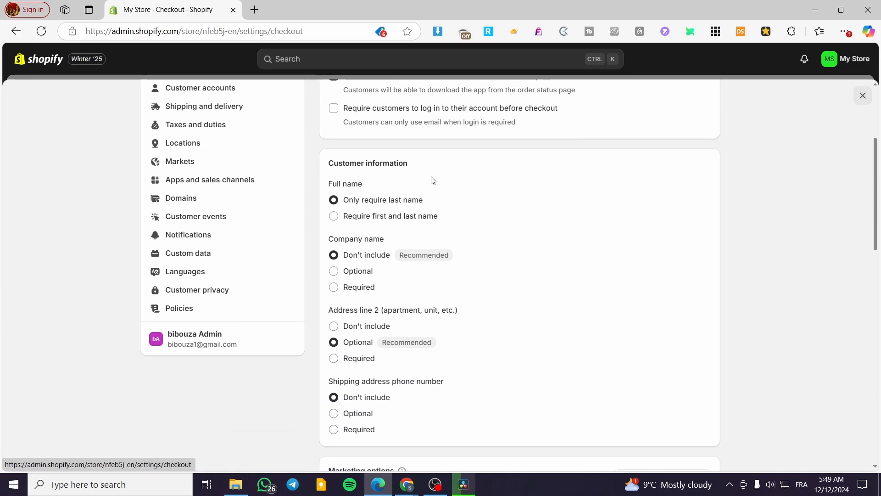
{"action": "scroll", "coordinate": [436, 179], "scroll_direction": "down", "scroll_amount": 3}
{"action": "scroll", "coordinate": [730, 324], "scroll_direction": "up", "scroll_amount": 7}
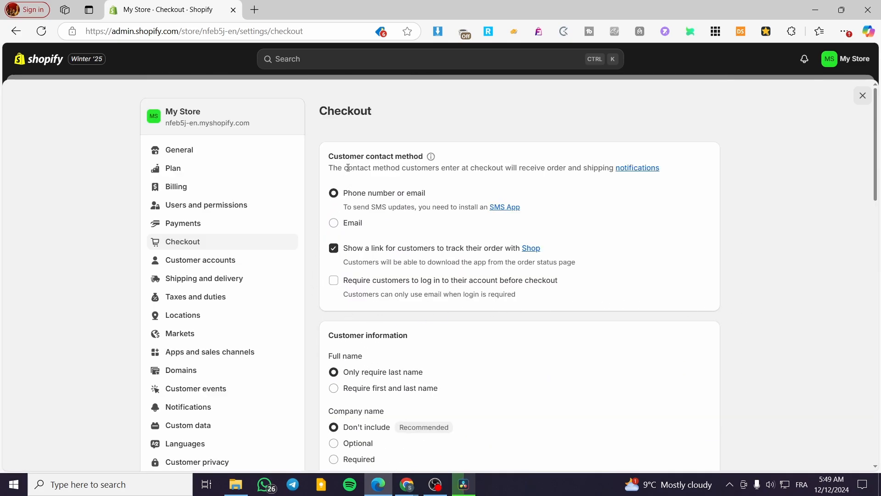
{"action": "scroll", "coordinate": [829, 227], "scroll_direction": "down", "scroll_amount": 3}
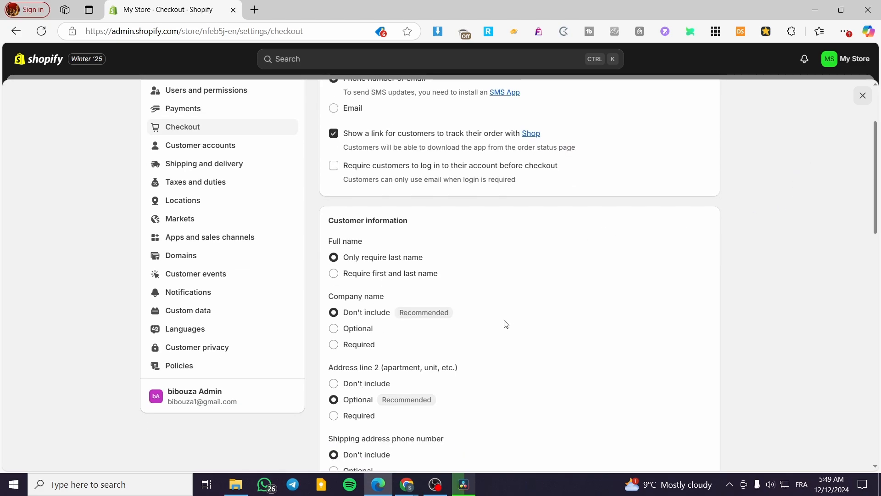
{"action": "scroll", "coordinate": [527, 271], "scroll_direction": "down", "scroll_amount": 3}
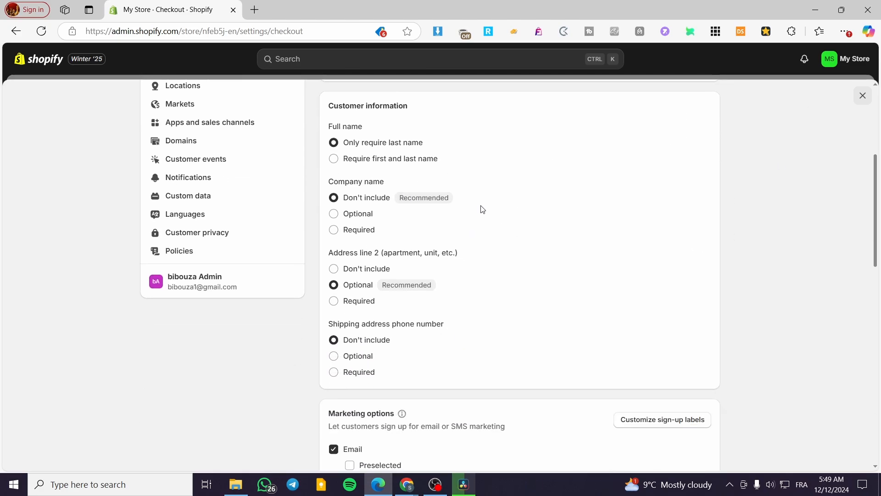
{"action": "scroll", "coordinate": [620, 246], "scroll_direction": "down", "scroll_amount": 4}
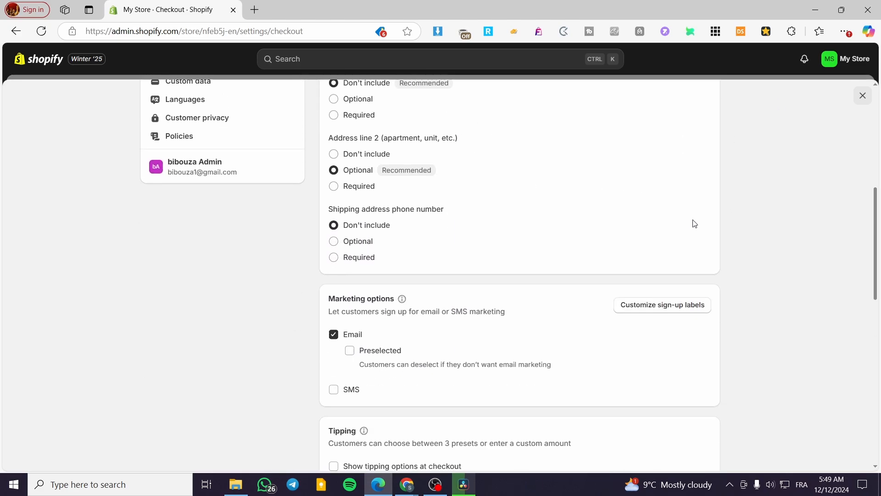
{"action": "scroll", "coordinate": [698, 266], "scroll_direction": "down", "scroll_amount": 3}
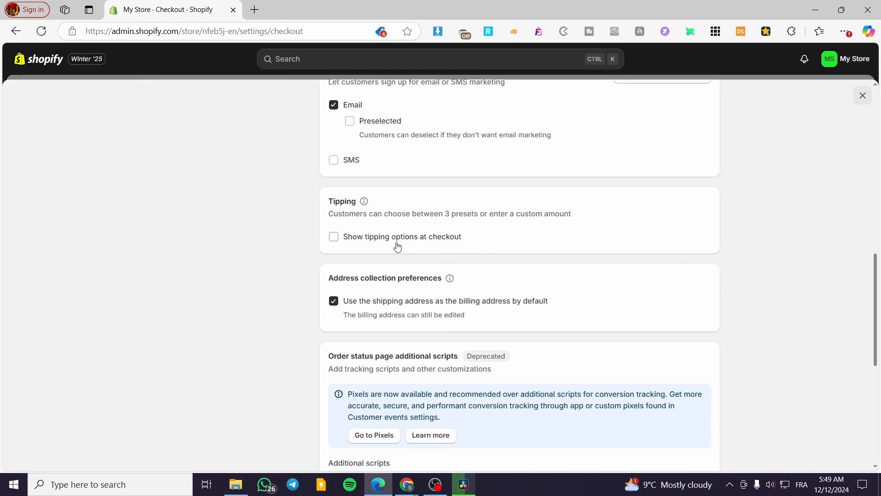
Step: Try showing tipping options at checkout while reviewing the address, additional scripts, language and checkout rules settings
{"action": "left_click", "coordinate": [348, 243]}
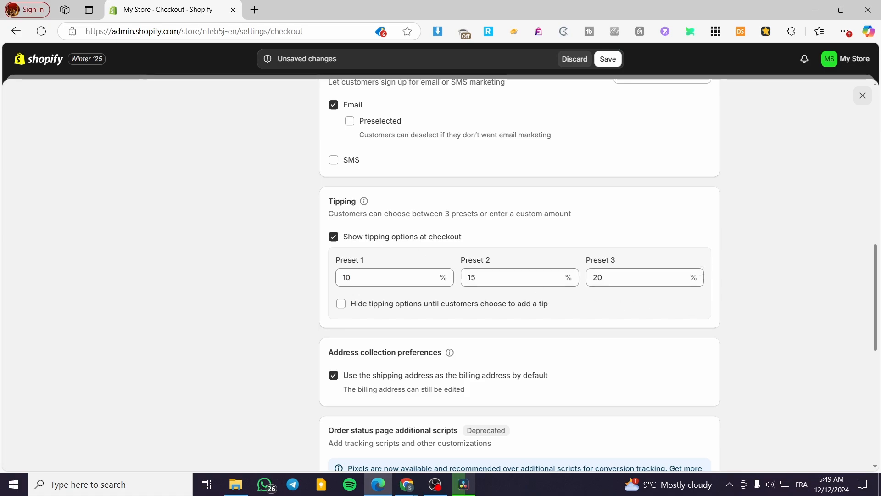
{"action": "scroll", "coordinate": [454, 251], "scroll_direction": "down", "scroll_amount": 2}
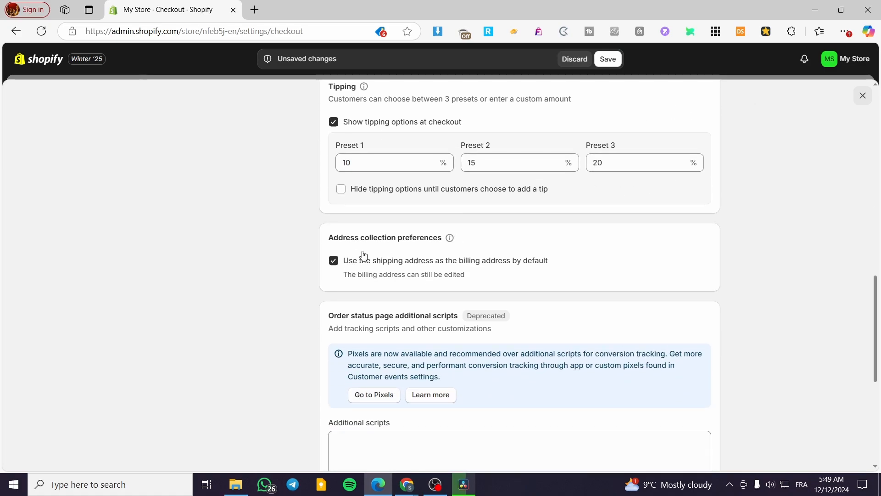
{"action": "scroll", "coordinate": [682, 238], "scroll_direction": "down", "scroll_amount": 2}
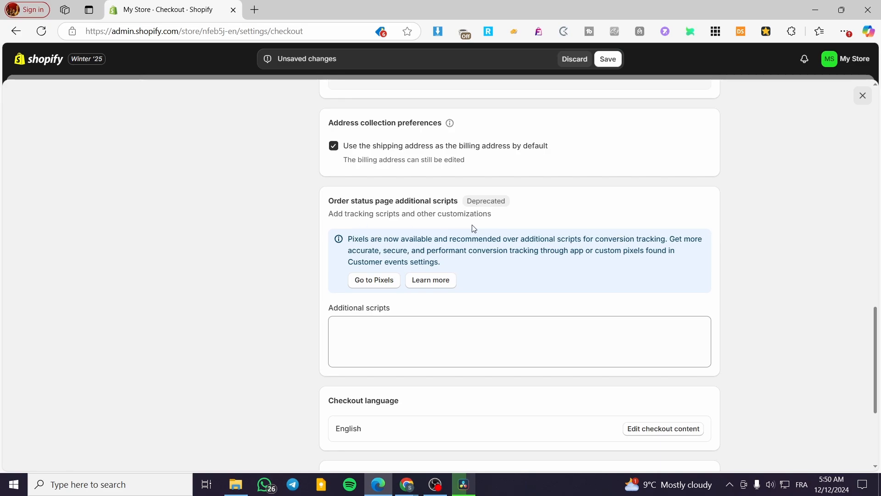
{"action": "scroll", "coordinate": [602, 216], "scroll_direction": "down", "scroll_amount": 3}
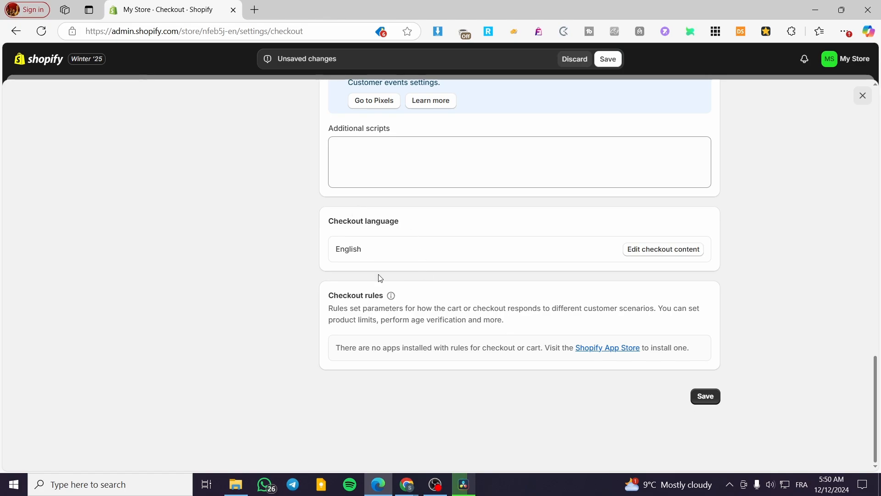
{"action": "scroll", "coordinate": [489, 311], "scroll_direction": "up", "scroll_amount": 1}
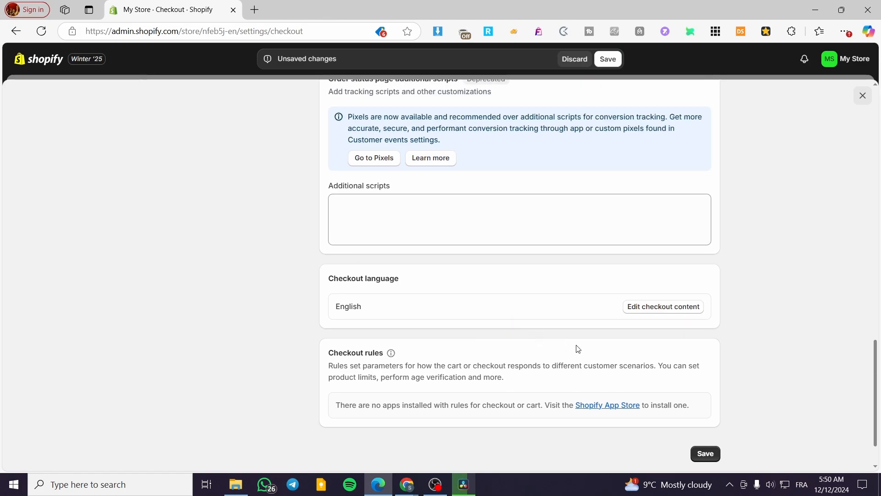
{"action": "left_click", "coordinate": [711, 459]}
{"action": "scroll", "coordinate": [330, 166], "scroll_direction": "up", "scroll_amount": 6}
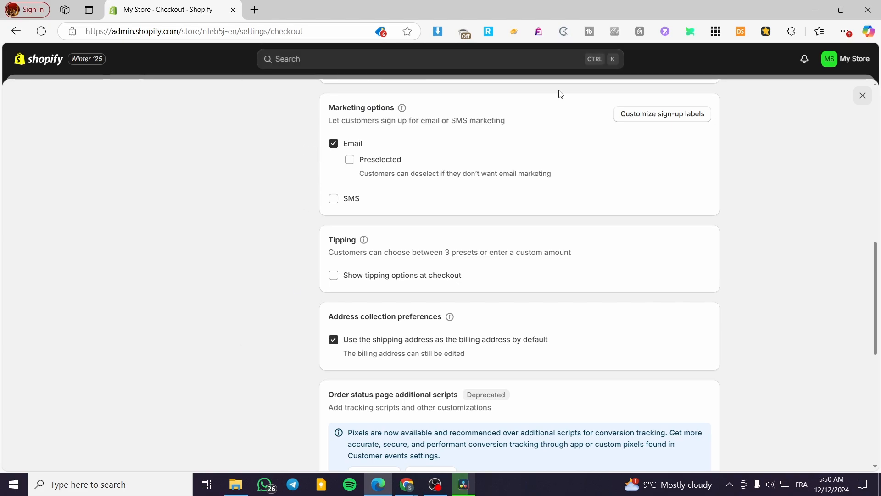
Step: Close the settings and open the online store's current Dawn theme for customization
{"action": "left_click", "coordinate": [868, 100]}
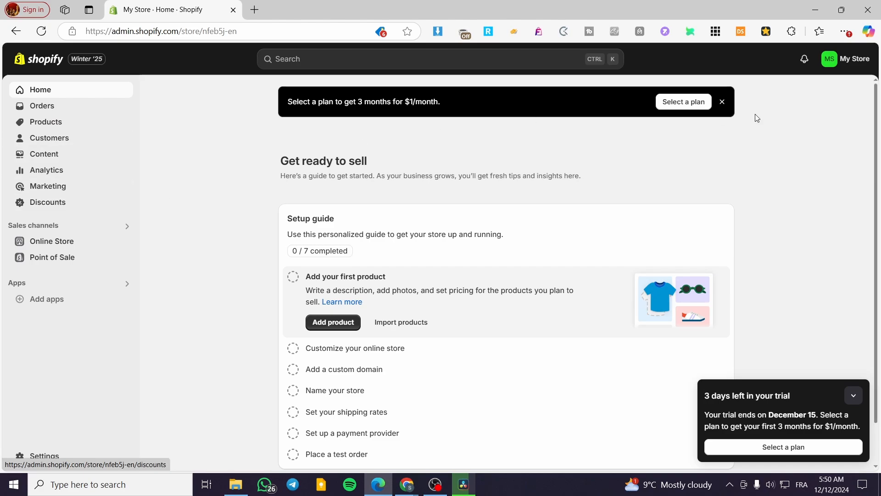
{"action": "left_click", "coordinate": [853, 395]}
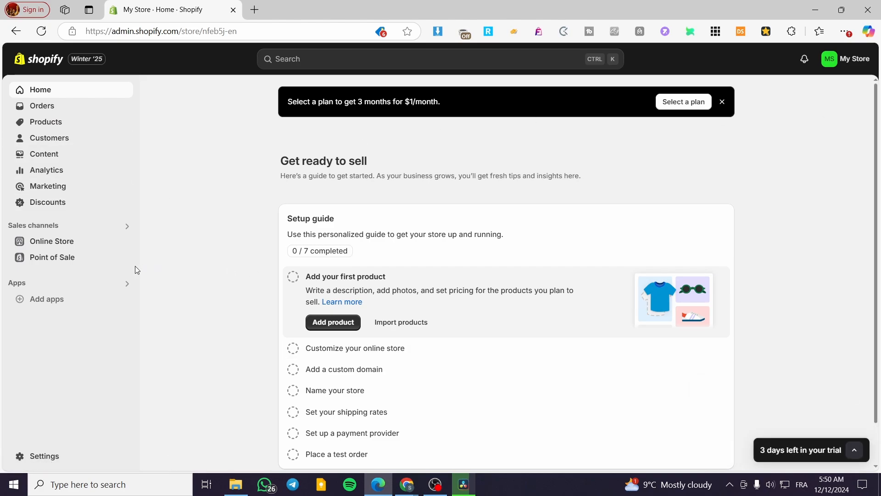
{"action": "left_click", "coordinate": [39, 248]}
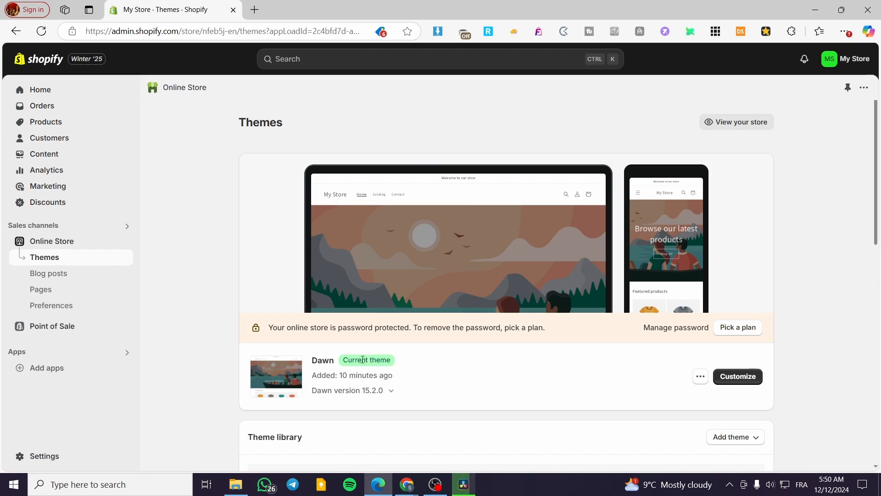
{"action": "left_click", "coordinate": [736, 377]}
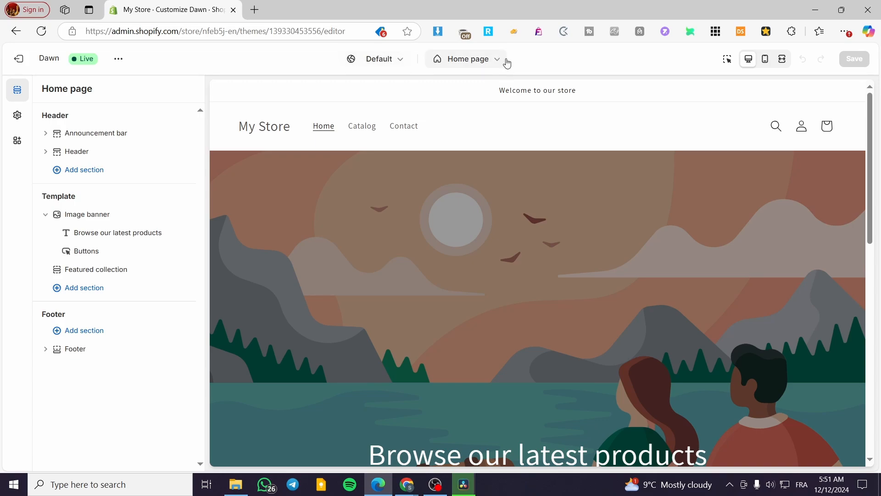
Step: Switch the theme editor from the home page to the Checkout page
{"action": "left_click", "coordinate": [478, 62]}
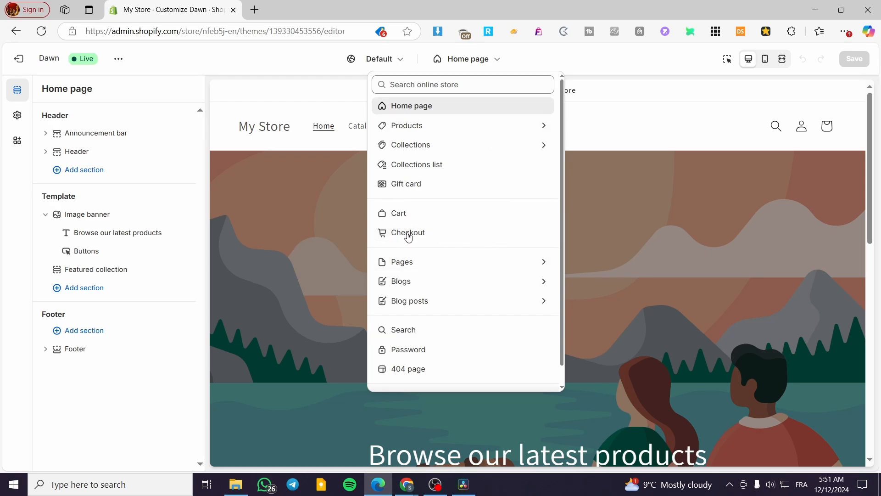
{"action": "scroll", "coordinate": [417, 276], "scroll_direction": "down", "scroll_amount": 1}
{"action": "scroll", "coordinate": [449, 202], "scroll_direction": "up", "scroll_amount": 1}
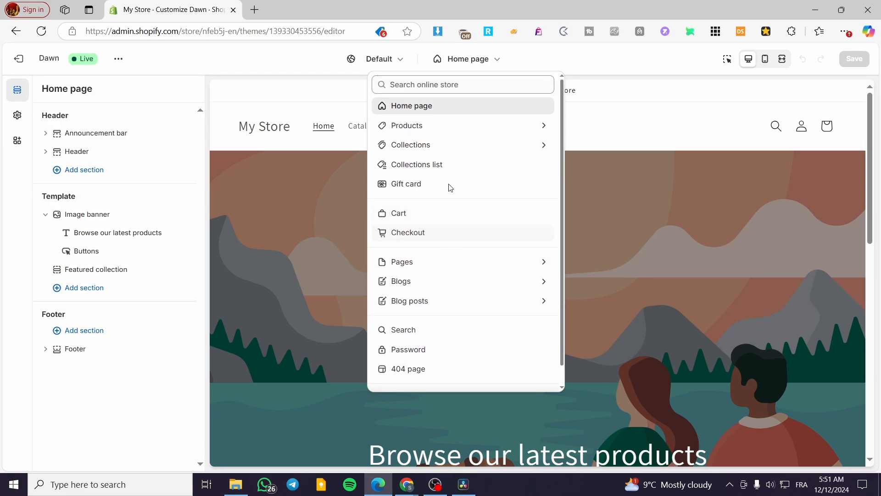
{"action": "left_click", "coordinate": [425, 235]}
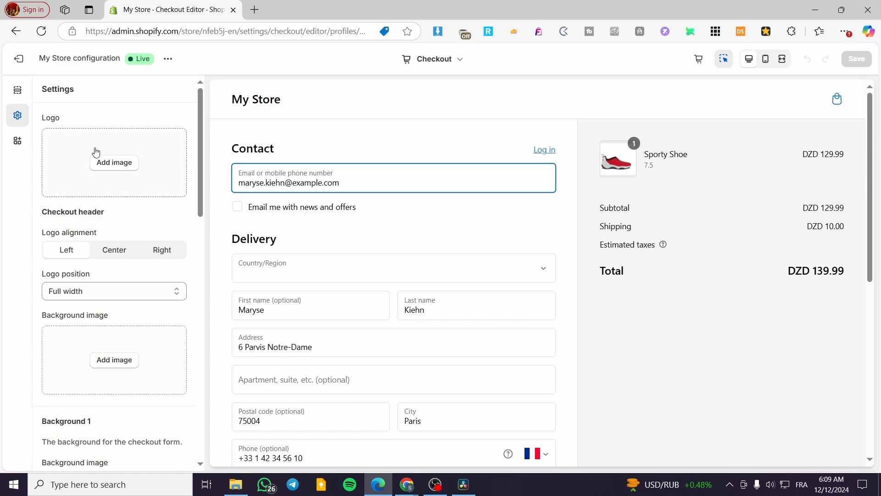
Step: Add the existing sh PNG image as the checkout logo
{"action": "left_click", "coordinate": [123, 170]}
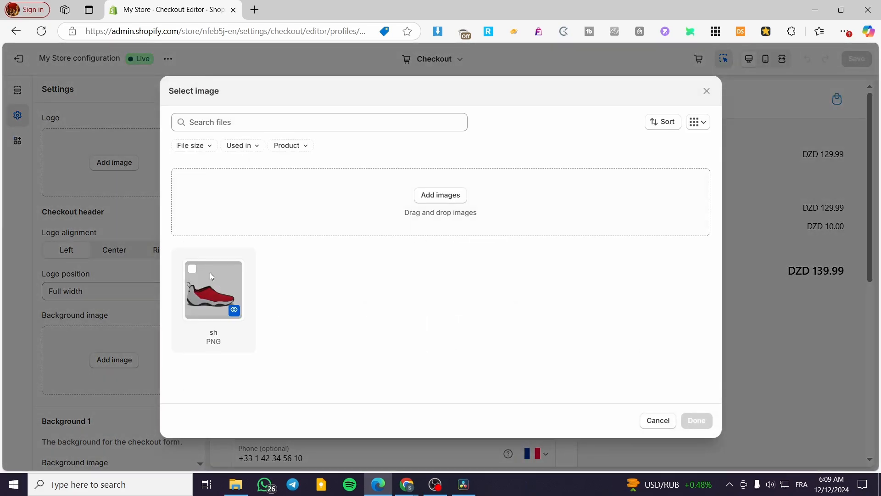
{"action": "left_click", "coordinate": [193, 269]}
{"action": "left_click", "coordinate": [695, 420]}
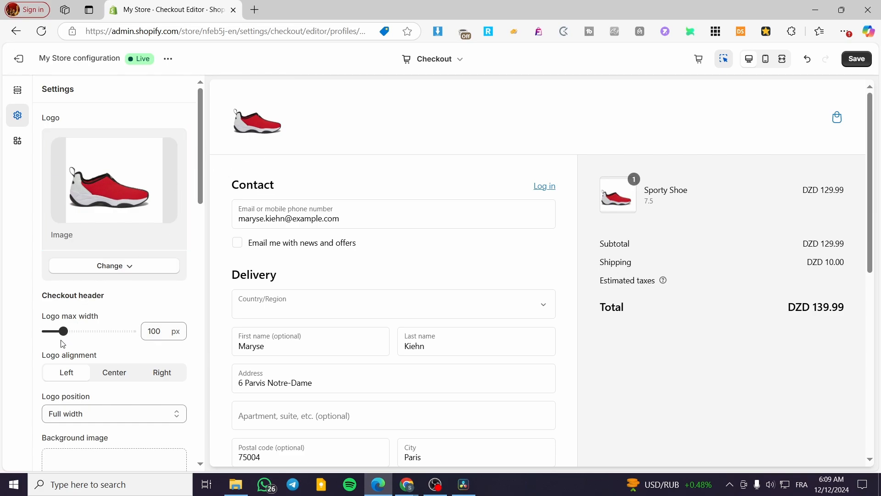
Step: Set the checkout logo's max width to 70 px, try Center and Right alignment, and return it to Left
{"action": "left_click_drag", "start_coordinate": [63, 332], "coordinate": [53, 333]}
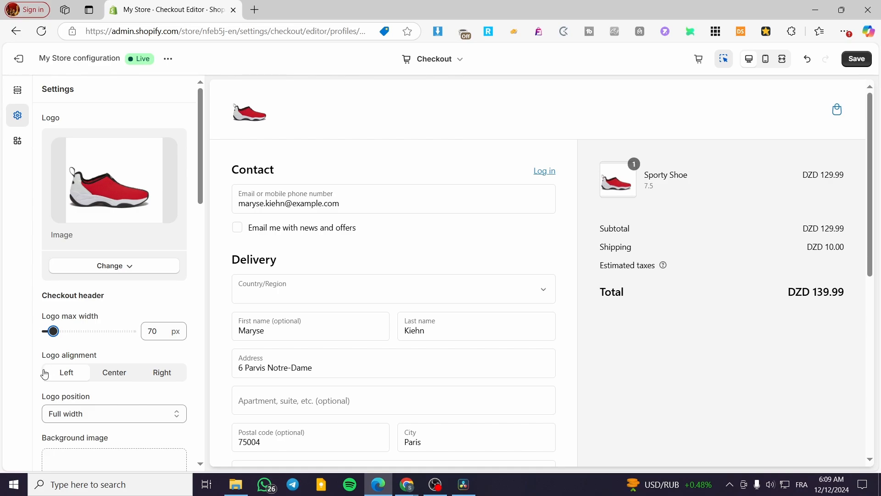
{"action": "left_click", "coordinate": [116, 373]}
{"action": "left_click", "coordinate": [159, 374]}
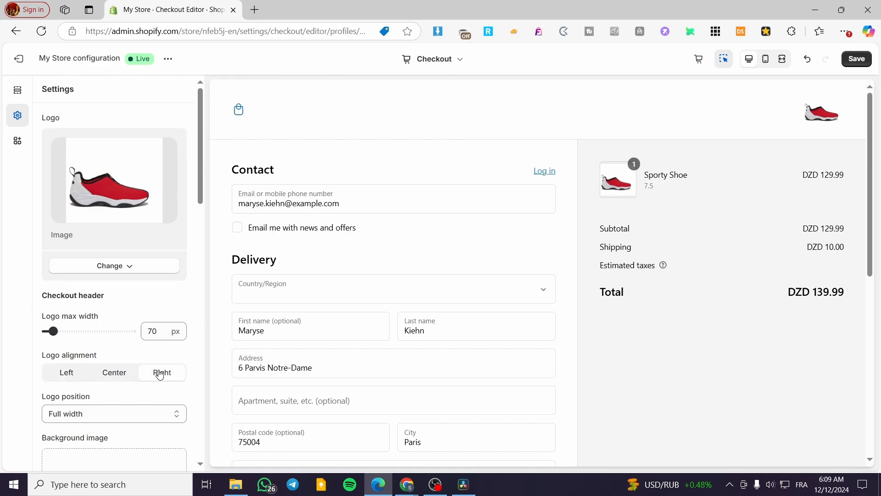
{"action": "left_click", "coordinate": [67, 372]}
Step: Try the sh image as the checkout header's background and remove it
{"action": "scroll", "coordinate": [117, 379], "scroll_direction": "down", "scroll_amount": 4}
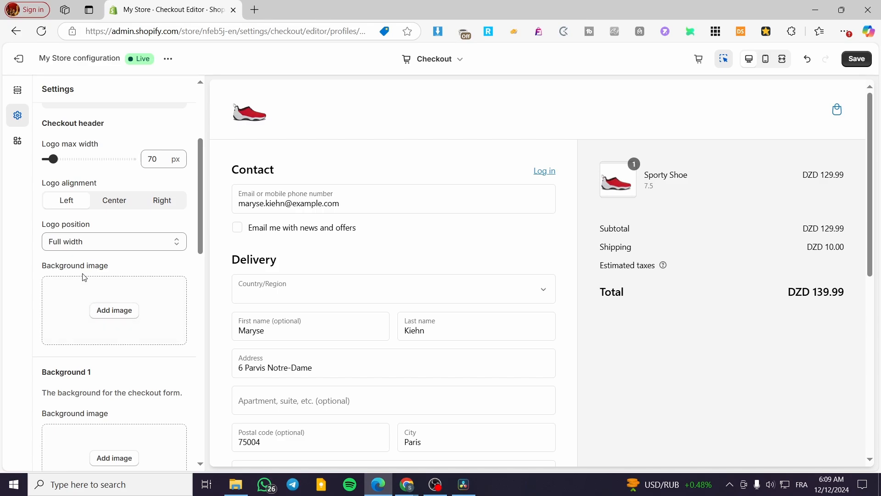
{"action": "left_click", "coordinate": [119, 315]}
{"action": "left_click", "coordinate": [251, 292]}
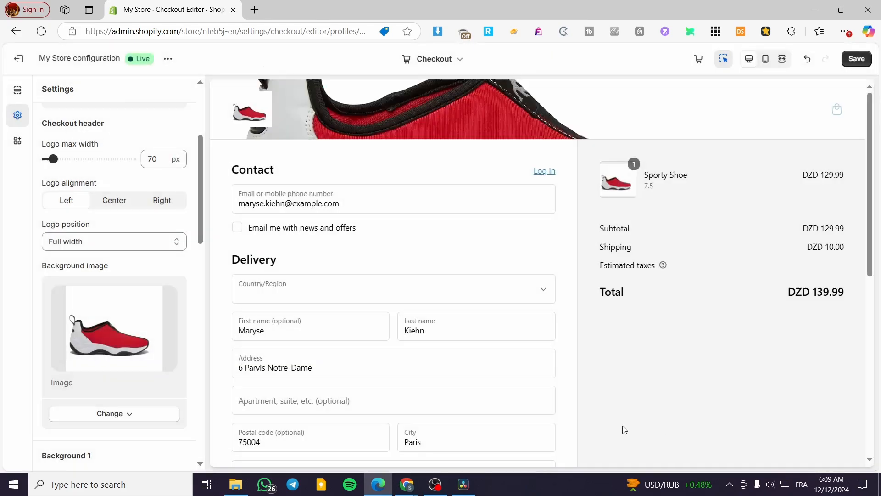
{"action": "left_click", "coordinate": [696, 420]}
{"action": "left_click", "coordinate": [131, 415]}
{"action": "left_click", "coordinate": [126, 393]}
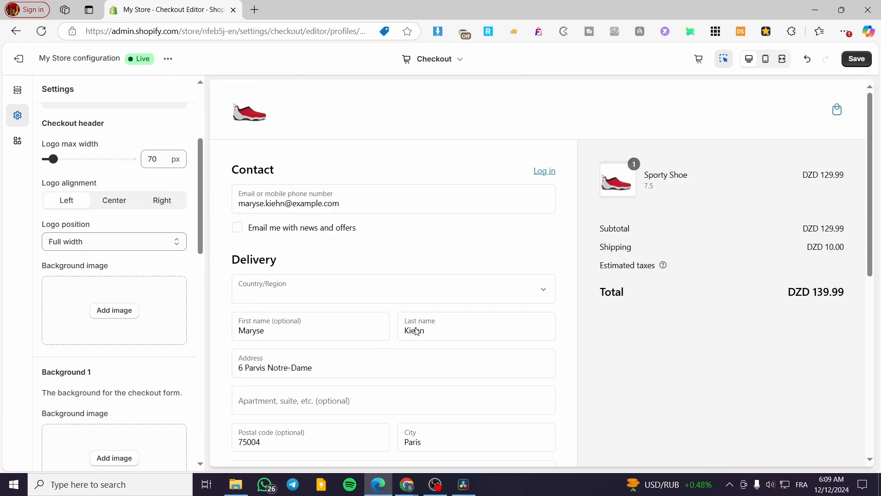
Step: Examine the background, color, typography and checkout layout settings along with the full checkout preview
{"action": "scroll", "coordinate": [135, 325], "scroll_direction": "down", "scroll_amount": 3}
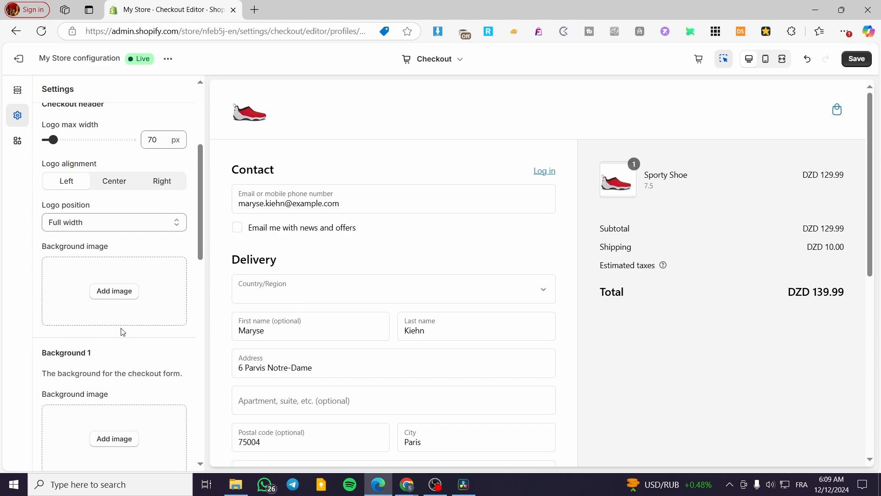
{"action": "scroll", "coordinate": [115, 296], "scroll_direction": "down", "scroll_amount": 6}
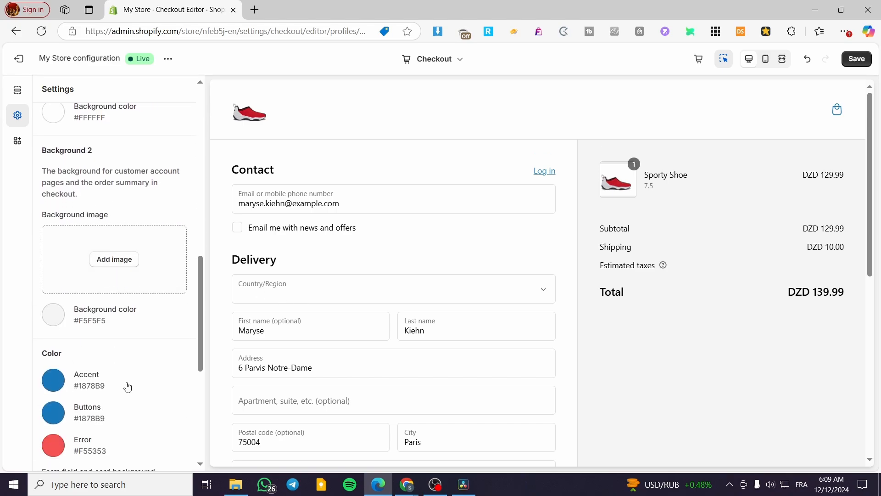
{"action": "scroll", "coordinate": [126, 386], "scroll_direction": "down", "scroll_amount": 5}
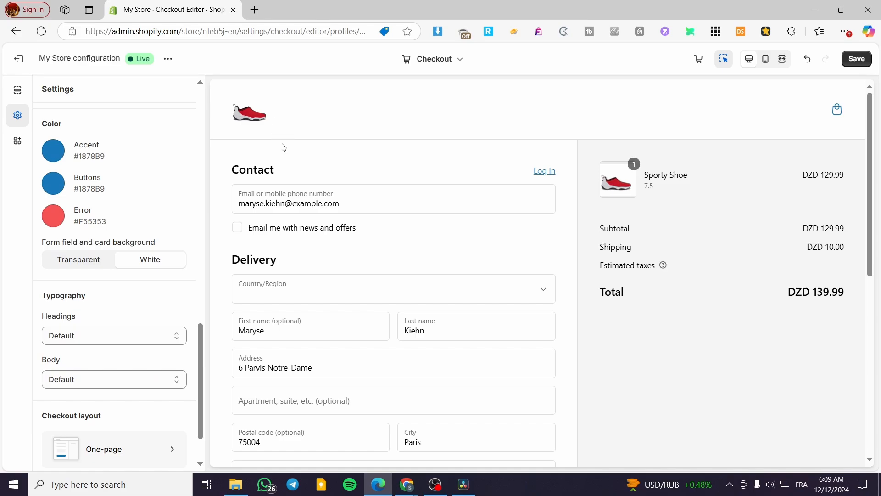
{"action": "scroll", "coordinate": [285, 288], "scroll_direction": "down", "scroll_amount": 7}
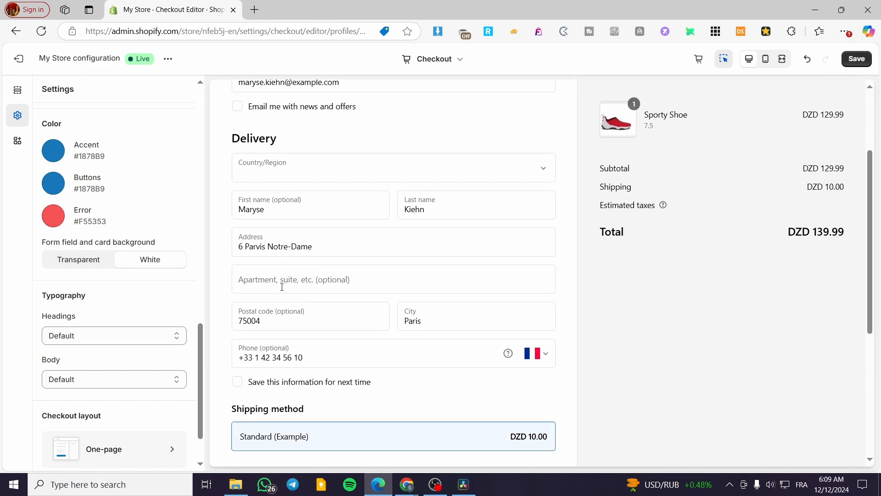
{"action": "scroll", "coordinate": [124, 315], "scroll_direction": "down", "scroll_amount": 7}
{"action": "scroll", "coordinate": [137, 316], "scroll_direction": "up", "scroll_amount": 6}
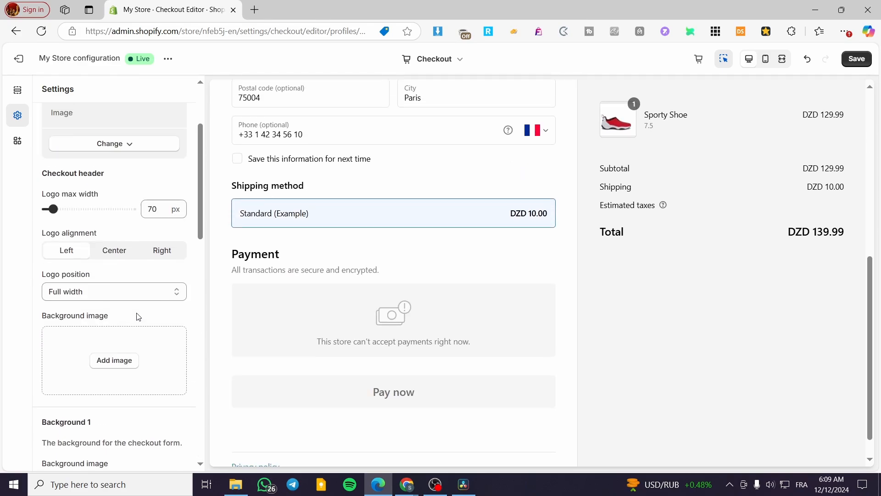
{"action": "scroll", "coordinate": [368, 316], "scroll_direction": "up", "scroll_amount": 8}
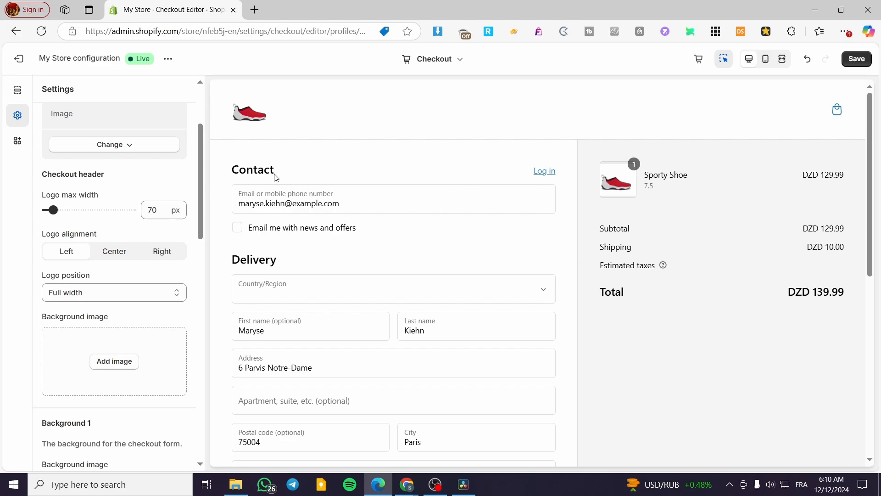
Step: Look over the checkout preview, the page's sections, the branding settings and the apps available to the checkout editor
{"action": "scroll", "coordinate": [261, 264], "scroll_direction": "down", "scroll_amount": 3}
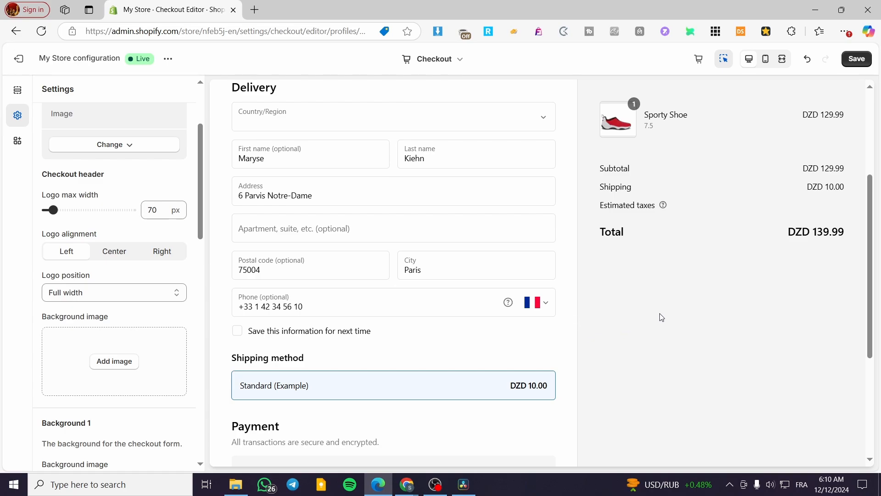
{"action": "scroll", "coordinate": [485, 322], "scroll_direction": "up", "scroll_amount": 4}
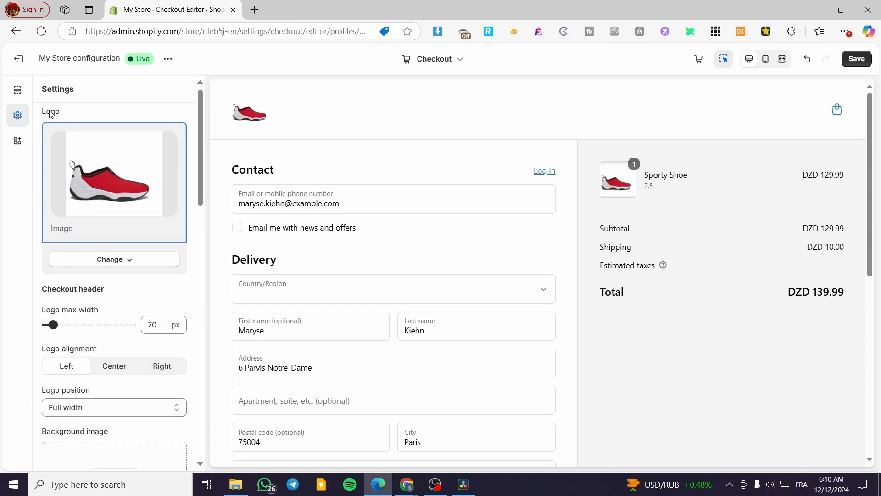
{"action": "left_click", "coordinate": [16, 92]}
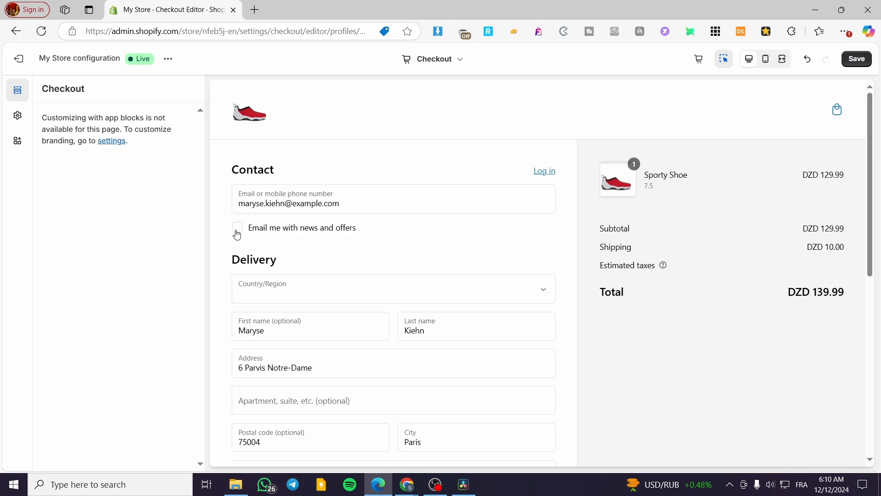
{"action": "left_click", "coordinate": [117, 141]}
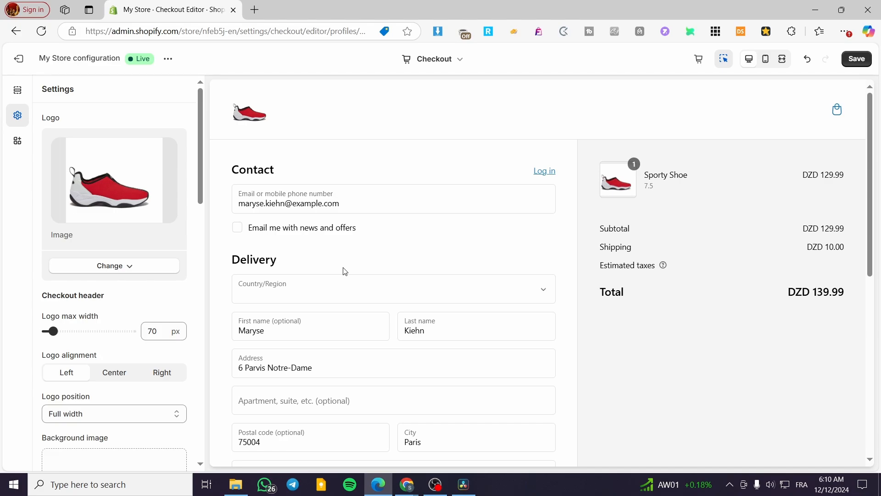
{"action": "left_click", "coordinate": [18, 141]}
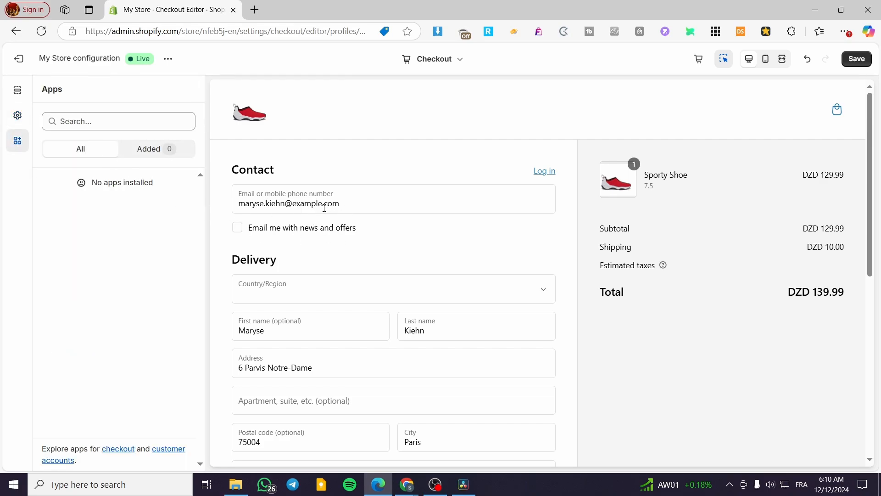
Step: Try the sh PNG image as the Background 1 image behind the checkout form and remove it
{"action": "left_click", "coordinate": [18, 115]}
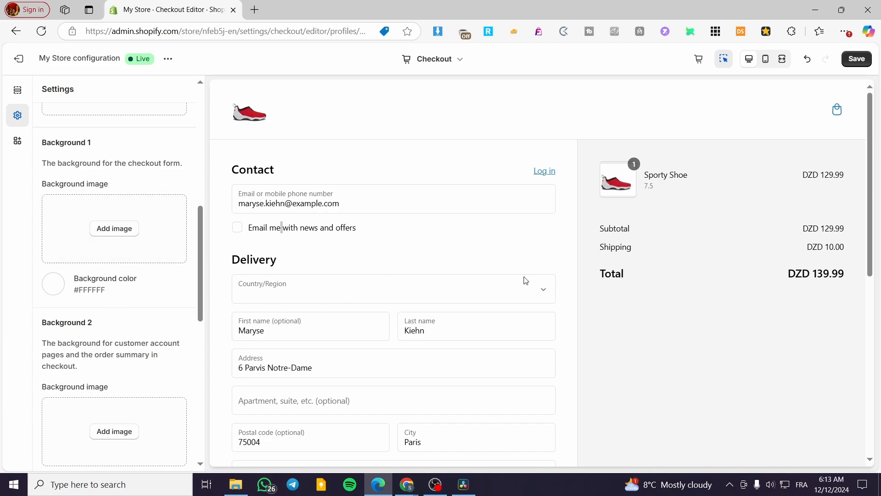
{"action": "left_click", "coordinate": [130, 230]}
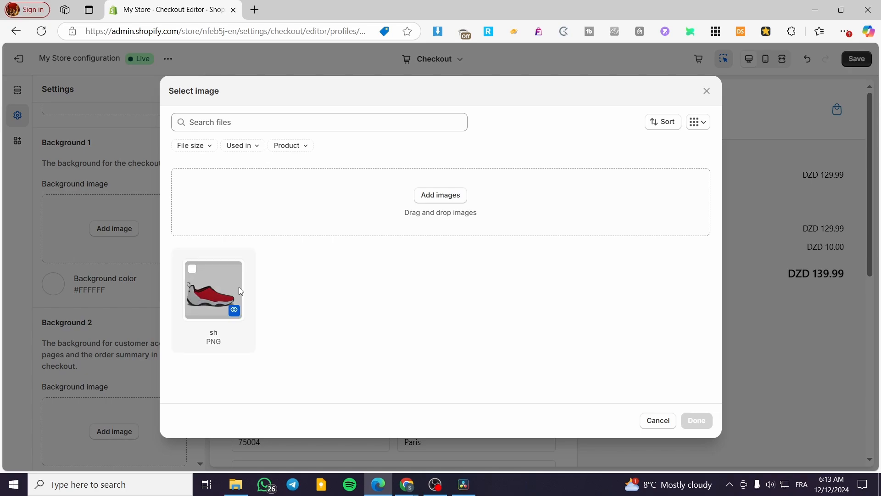
{"action": "left_click", "coordinate": [214, 276]}
{"action": "left_click", "coordinate": [696, 419]}
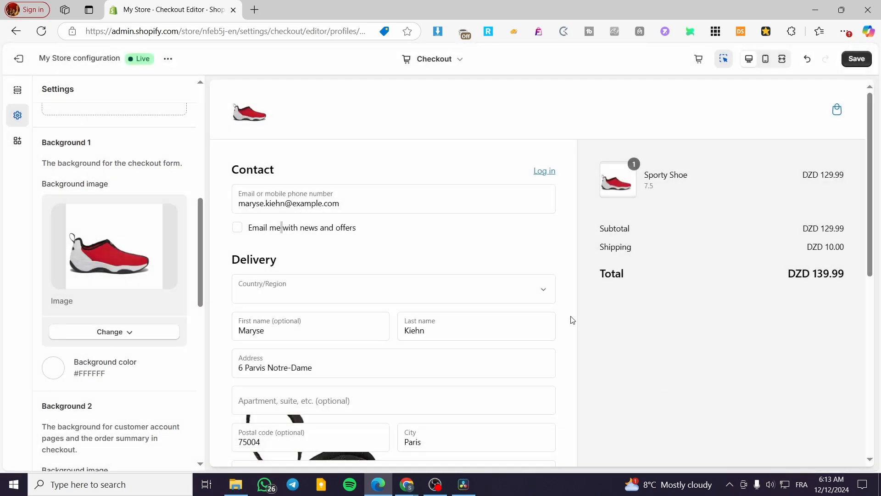
{"action": "scroll", "coordinate": [390, 265], "scroll_direction": "down", "scroll_amount": 4}
{"action": "scroll", "coordinate": [352, 230], "scroll_direction": "up", "scroll_amount": 6}
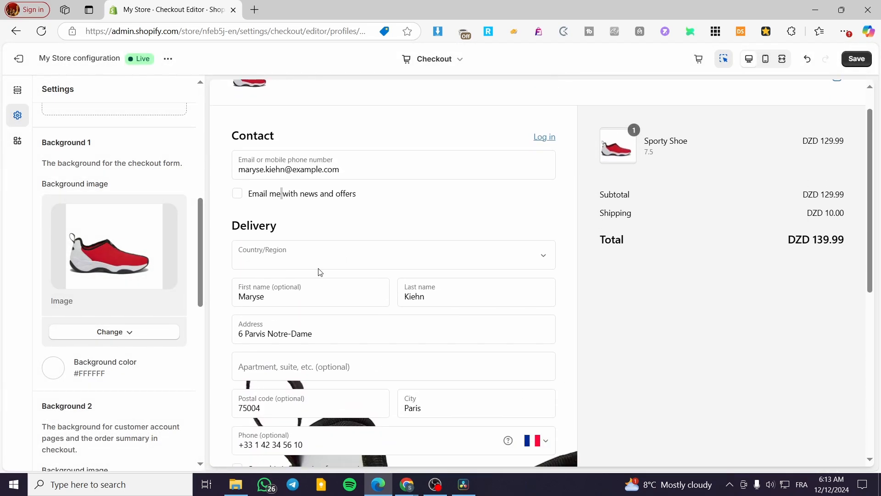
{"action": "scroll", "coordinate": [318, 272], "scroll_direction": "down", "scroll_amount": 4}
{"action": "left_click", "coordinate": [130, 331]}
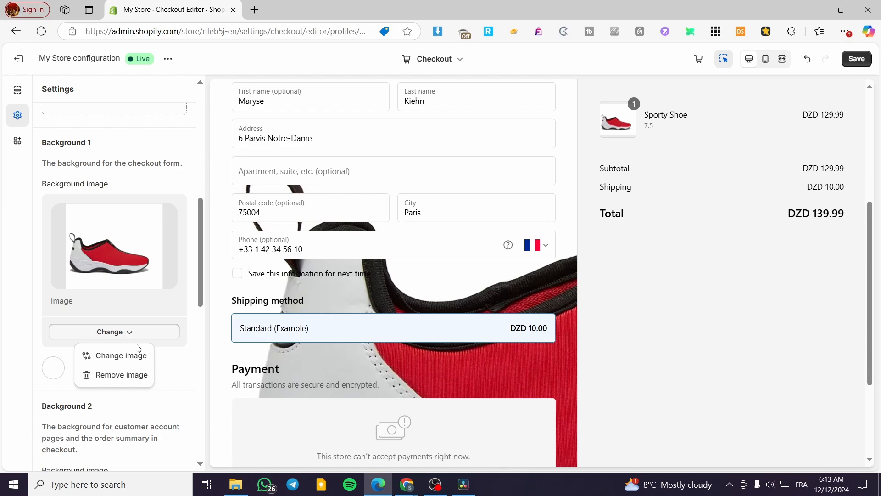
{"action": "left_click", "coordinate": [132, 376]}
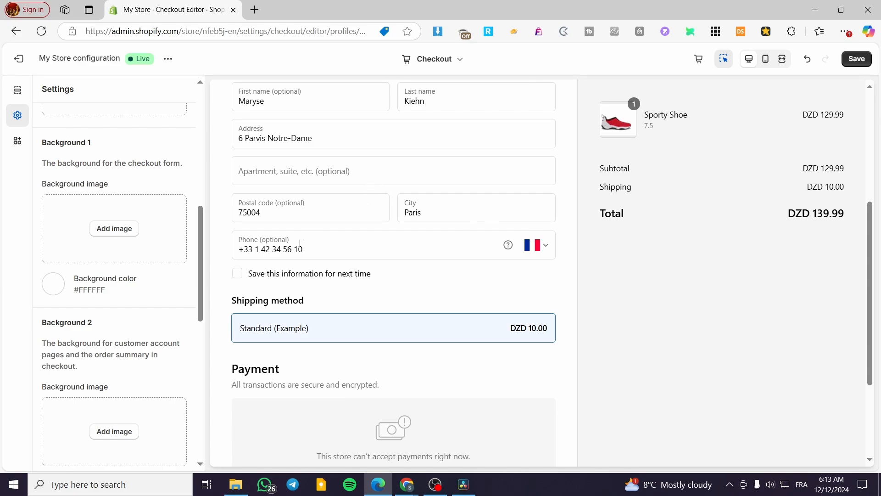
Step: Set the Background 1 color of the checkout form to the bright blue #2EB6FA and check it in the preview
{"action": "left_click", "coordinate": [54, 283]}
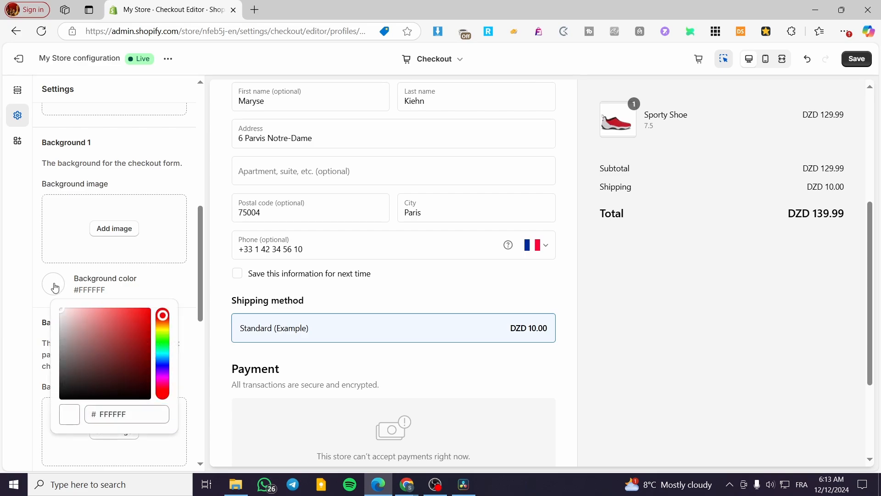
{"action": "left_click", "coordinate": [51, 285]}
{"action": "left_click", "coordinate": [52, 284]}
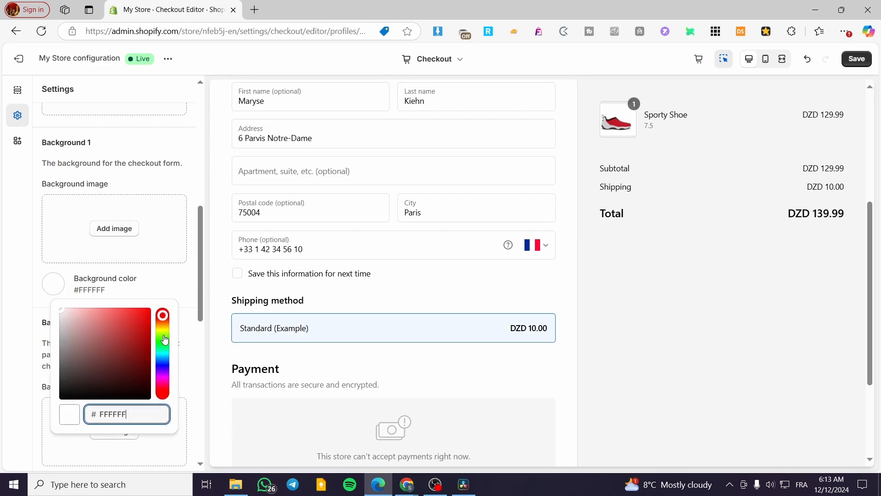
{"action": "left_click_drag", "start_coordinate": [163, 339], "coordinate": [162, 359]}
{"action": "left_click", "coordinate": [134, 311]}
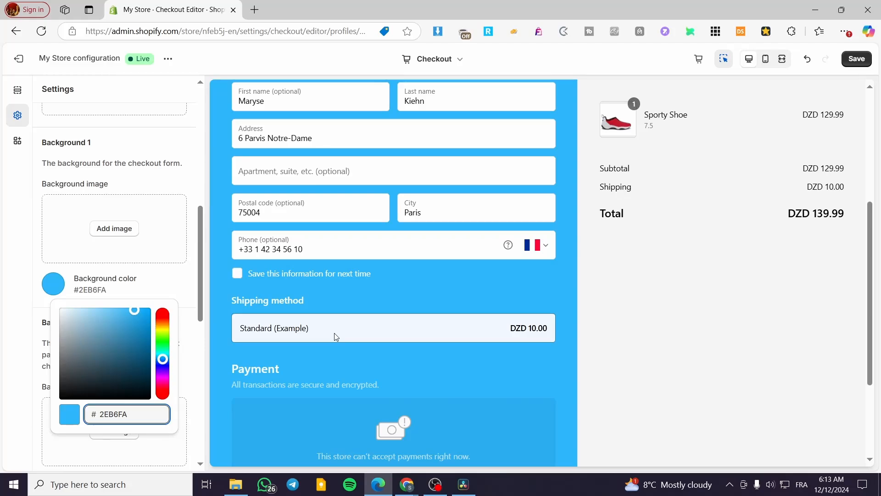
{"action": "left_click", "coordinate": [134, 287]}
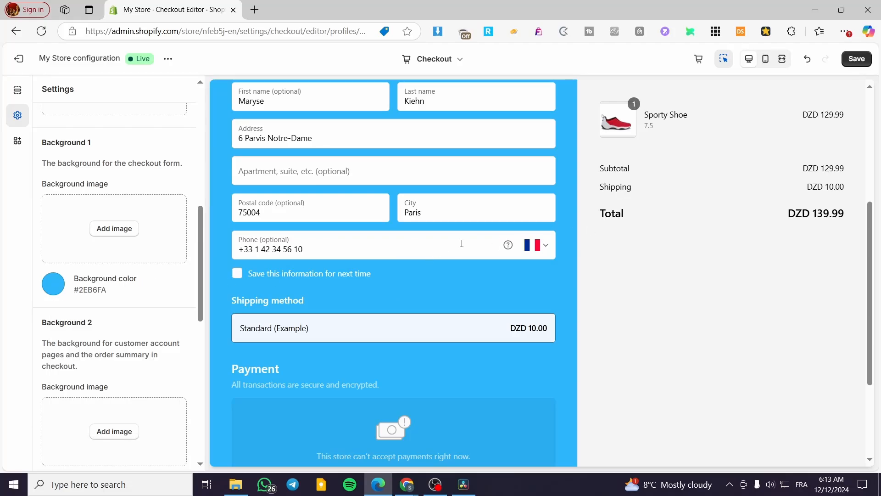
{"action": "scroll", "coordinate": [351, 279], "scroll_direction": "up", "scroll_amount": 5}
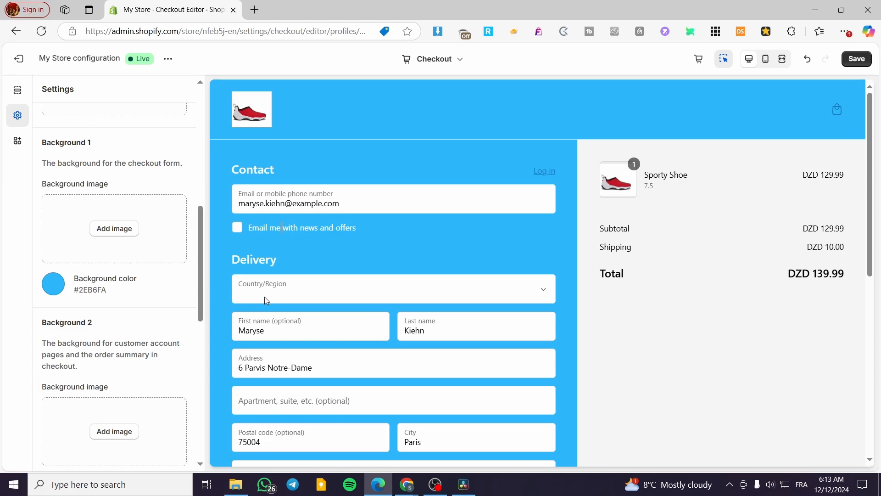
Step: Set the Background 2 color of the order summary to #FFFFFF and check the whole checkout preview
{"action": "scroll", "coordinate": [92, 218], "scroll_direction": "down", "scroll_amount": 3}
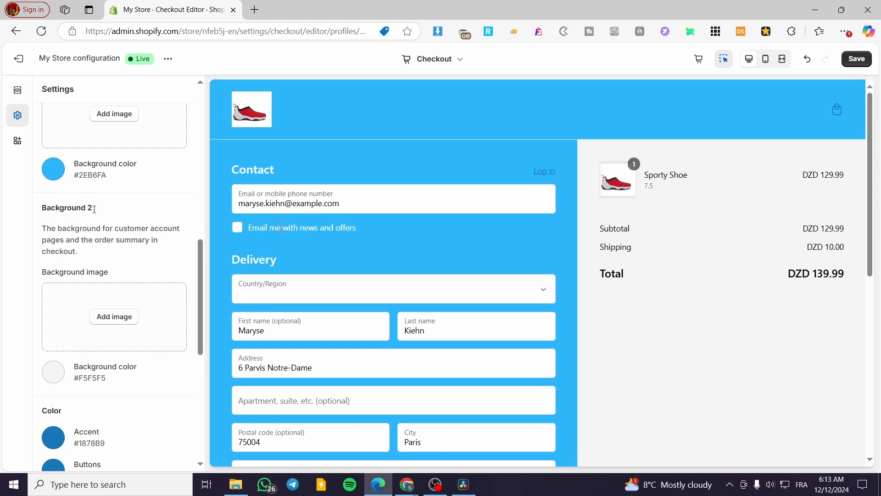
{"action": "left_click", "coordinate": [57, 372]}
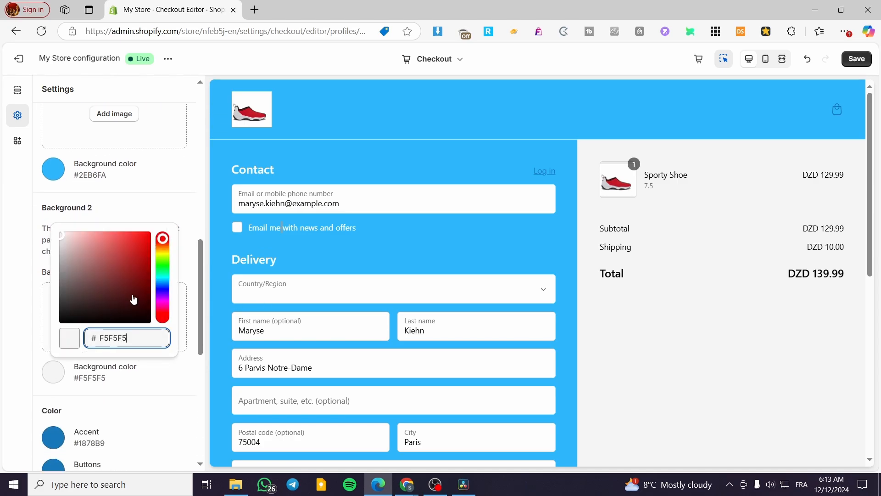
{"action": "left_click_drag", "start_coordinate": [134, 298], "coordinate": [52, 235]}
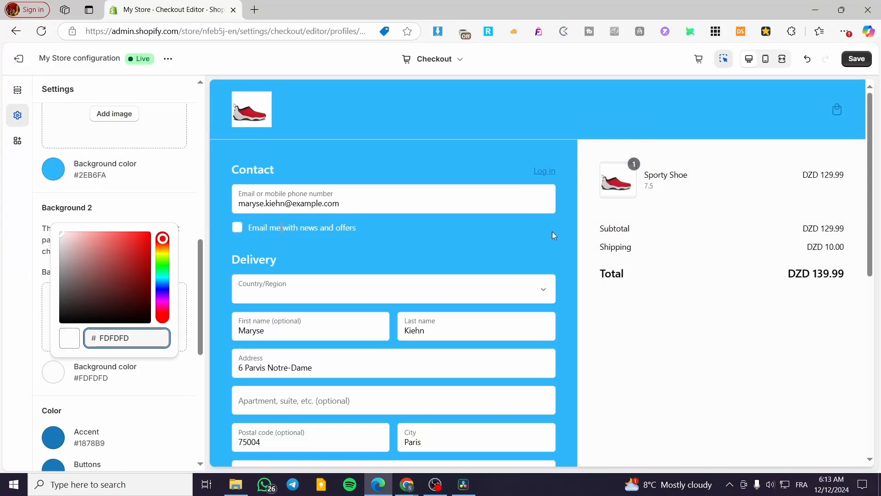
{"action": "left_click", "coordinate": [59, 232]}
{"action": "left_click", "coordinate": [56, 220]}
{"action": "scroll", "coordinate": [593, 244], "scroll_direction": "down", "scroll_amount": 5}
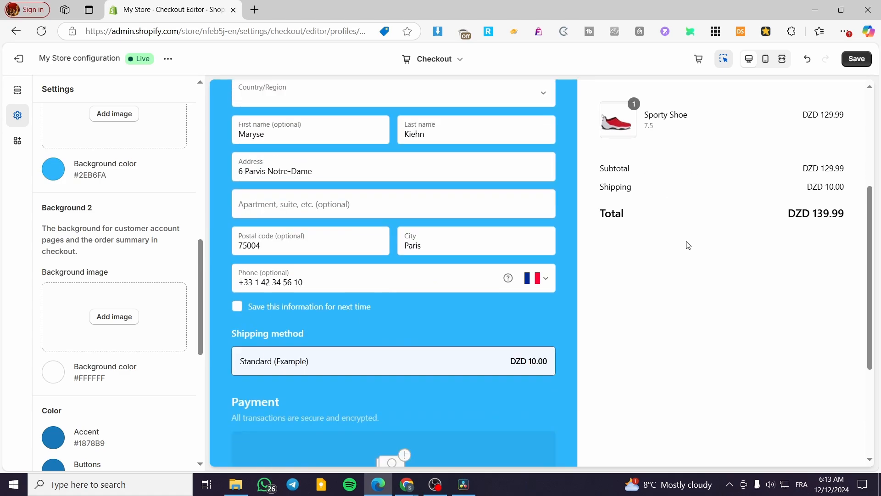
{"action": "scroll", "coordinate": [567, 270], "scroll_direction": "up", "scroll_amount": 5}
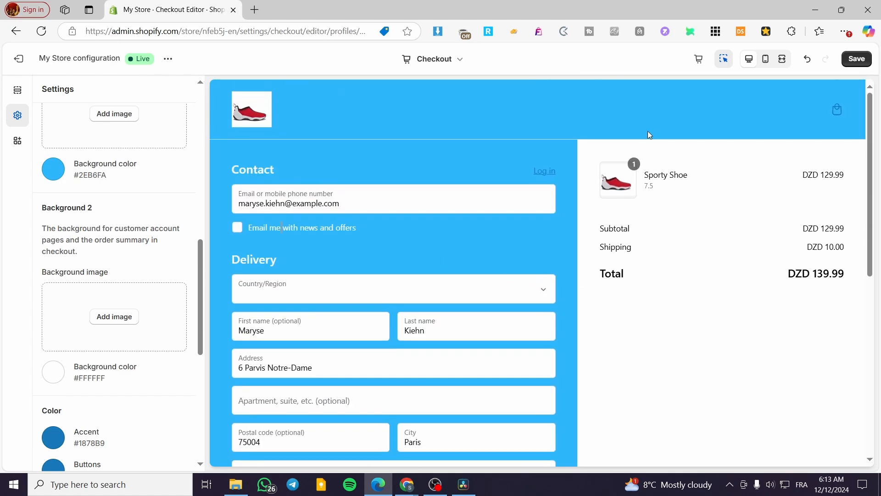
{"action": "scroll", "coordinate": [340, 327], "scroll_direction": "down", "scroll_amount": 3}
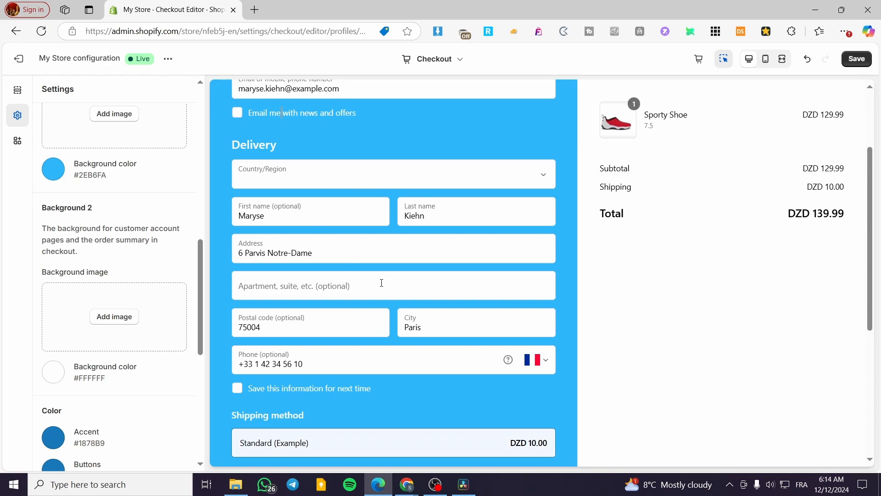
{"action": "scroll", "coordinate": [555, 216], "scroll_direction": "up", "scroll_amount": 3}
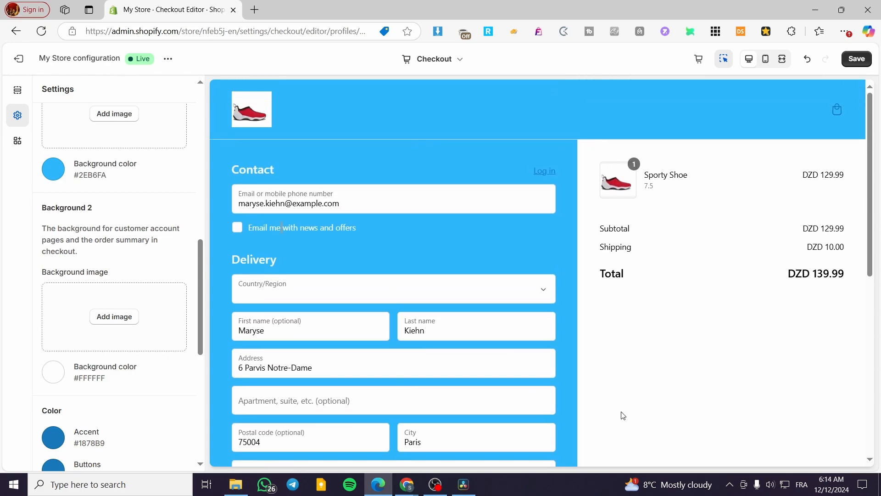
{"action": "scroll", "coordinate": [685, 405], "scroll_direction": "down", "scroll_amount": 1}
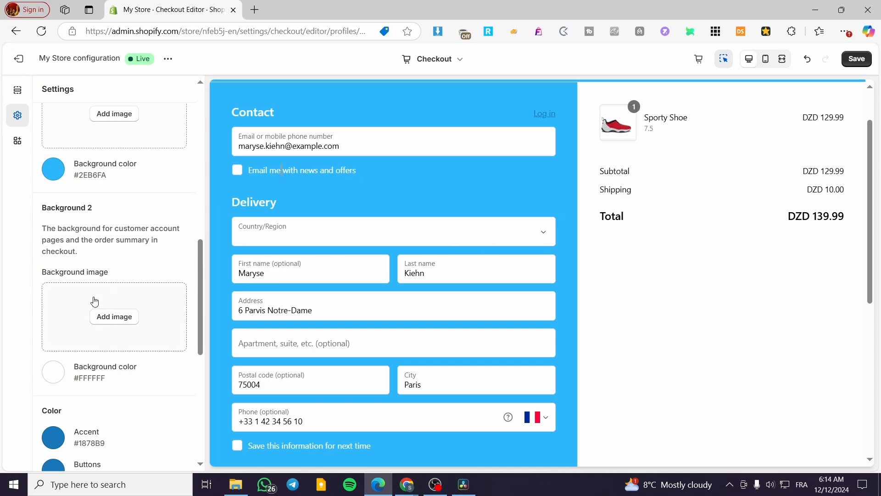
Step: Try the Transparent form field and card background and return it to White
{"action": "scroll", "coordinate": [108, 275], "scroll_direction": "down", "scroll_amount": 3}
{"action": "scroll", "coordinate": [77, 316], "scroll_direction": "down", "scroll_amount": 1}
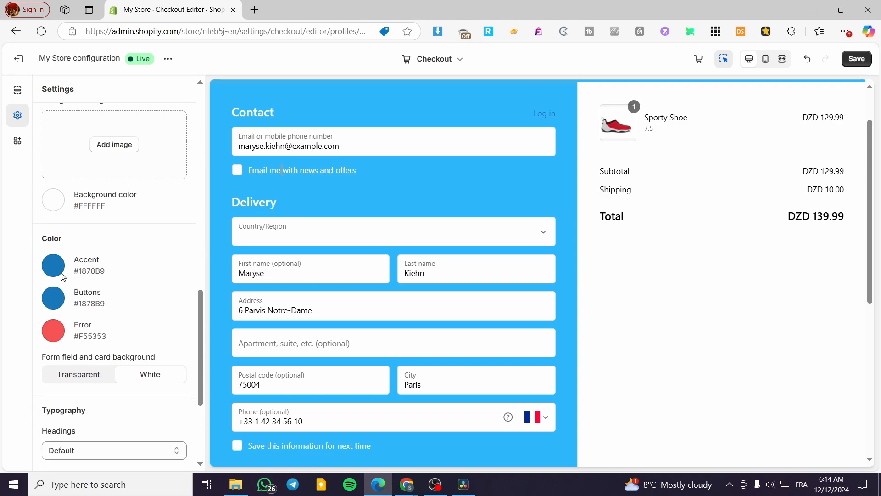
{"action": "scroll", "coordinate": [214, 331], "scroll_direction": "down", "scroll_amount": 3}
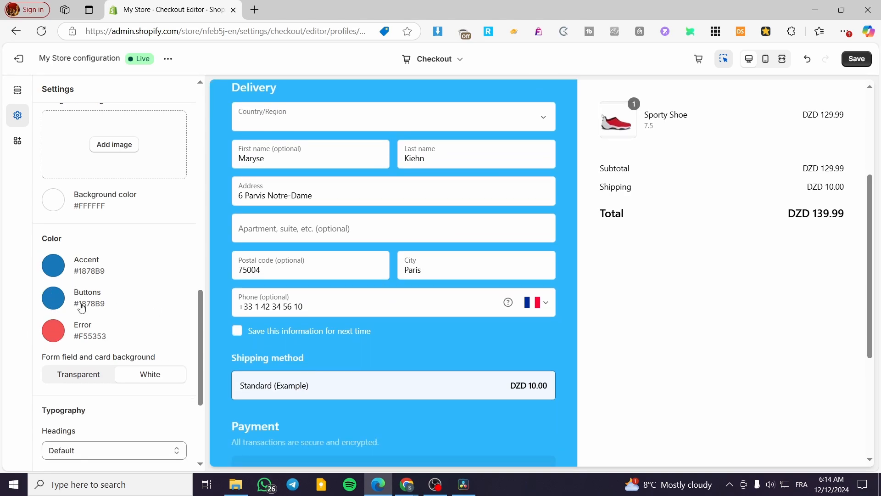
{"action": "scroll", "coordinate": [141, 270], "scroll_direction": "down", "scroll_amount": 3}
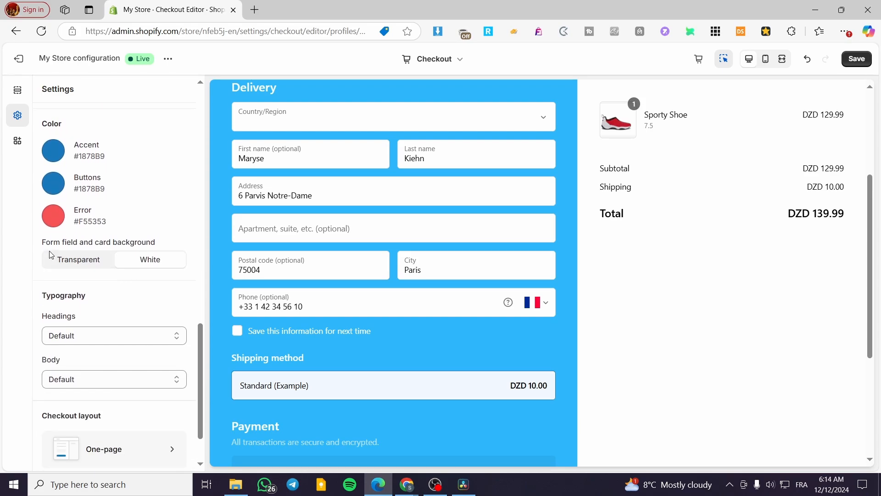
{"action": "left_click", "coordinate": [102, 260]}
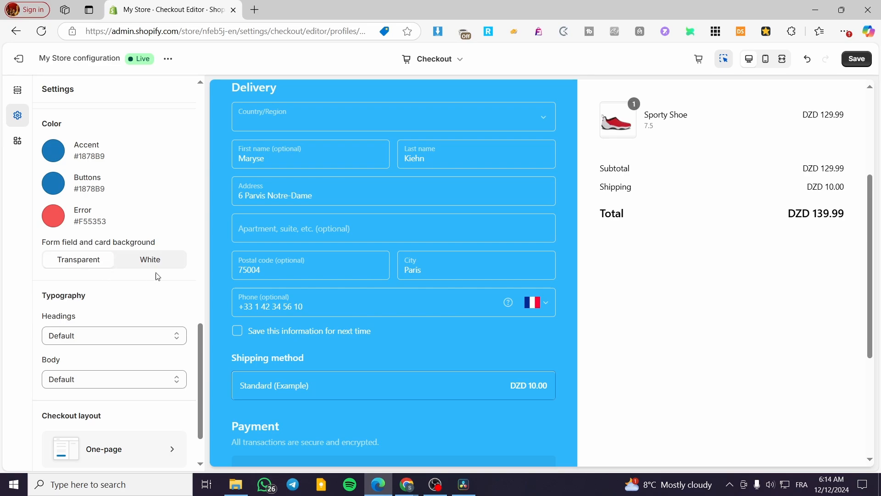
{"action": "left_click", "coordinate": [168, 261]}
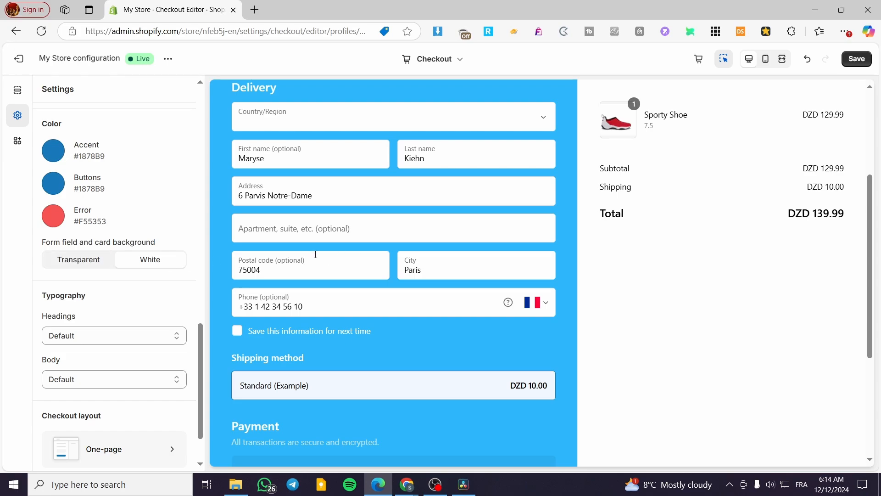
Step: Try Amiri as the typography font for headings and settle on Arimo
{"action": "scroll", "coordinate": [86, 254], "scroll_direction": "down", "scroll_amount": 1}
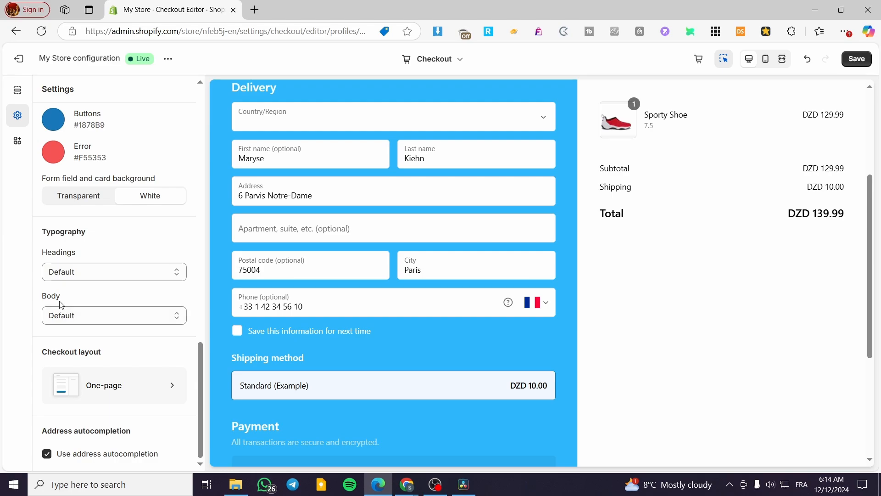
{"action": "scroll", "coordinate": [406, 300], "scroll_direction": "up", "scroll_amount": 4}
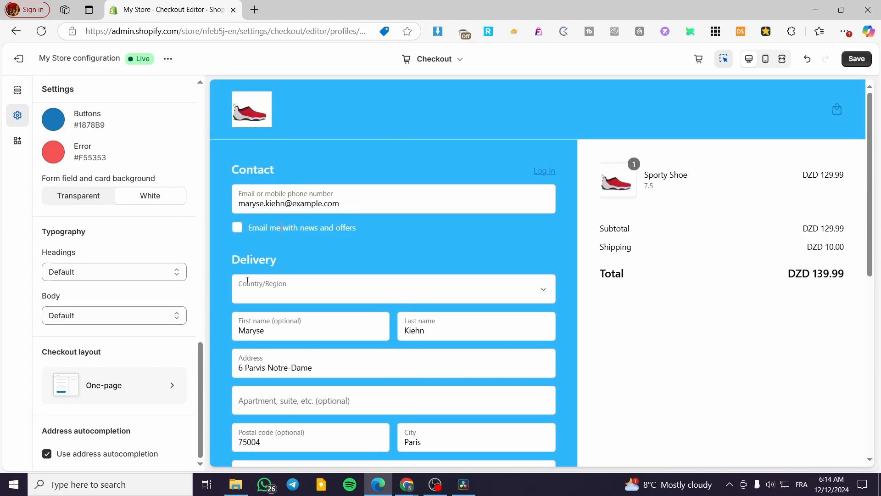
{"action": "left_click", "coordinate": [97, 273]}
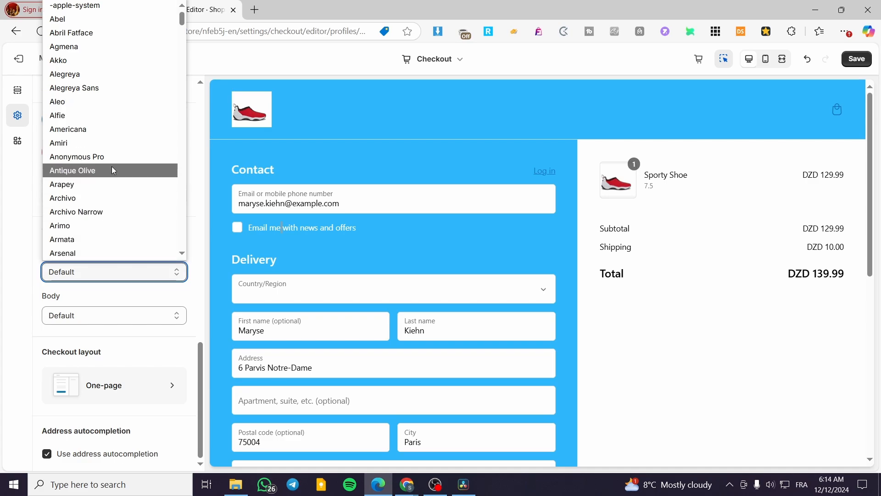
{"action": "left_click", "coordinate": [68, 143]}
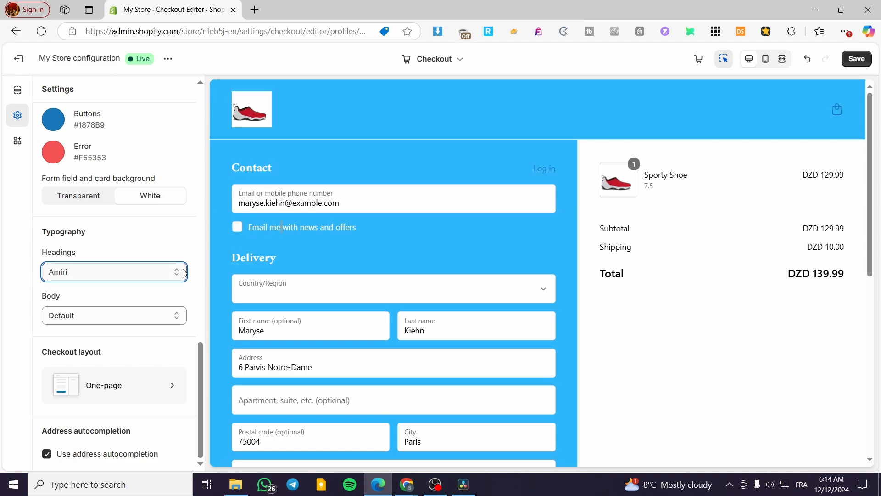
{"action": "left_click", "coordinate": [114, 271]}
{"action": "scroll", "coordinate": [149, 208], "scroll_direction": "down", "scroll_amount": 1}
{"action": "left_click", "coordinate": [149, 212]}
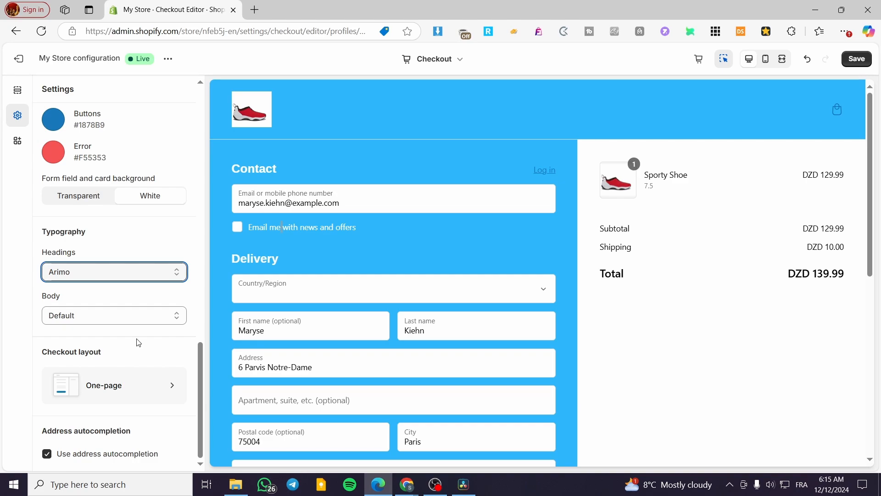
Step: Try Arvo, Alfie, Arapey and Armata one after another as the body font of the checkout typography
{"action": "left_click", "coordinate": [123, 316]}
{"action": "scroll", "coordinate": [115, 298], "scroll_direction": "down", "scroll_amount": 1}
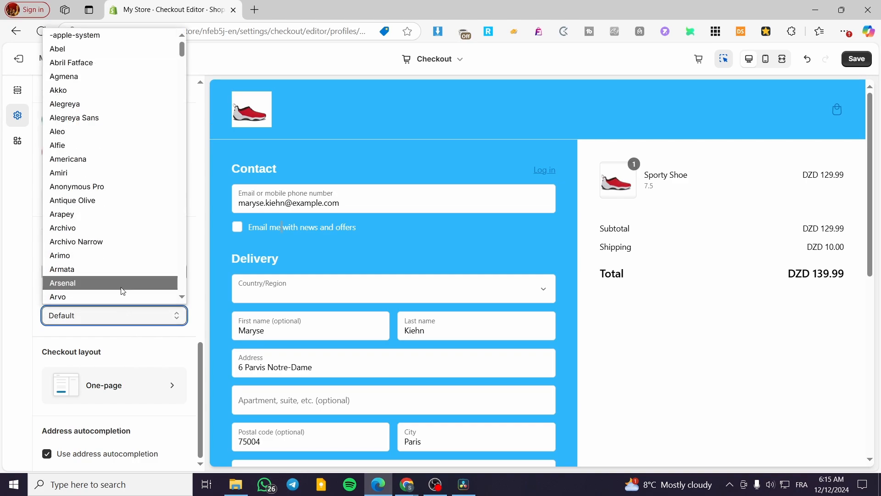
{"action": "left_click", "coordinate": [115, 297]}
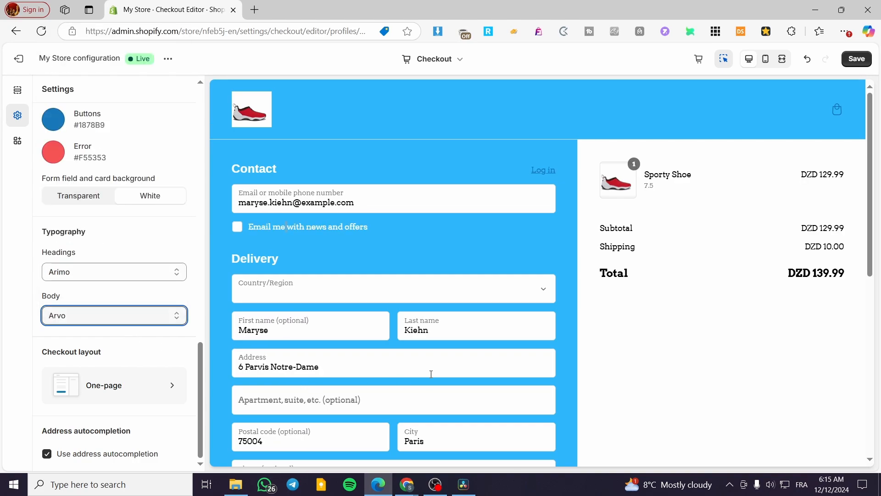
{"action": "left_click", "coordinate": [151, 315]}
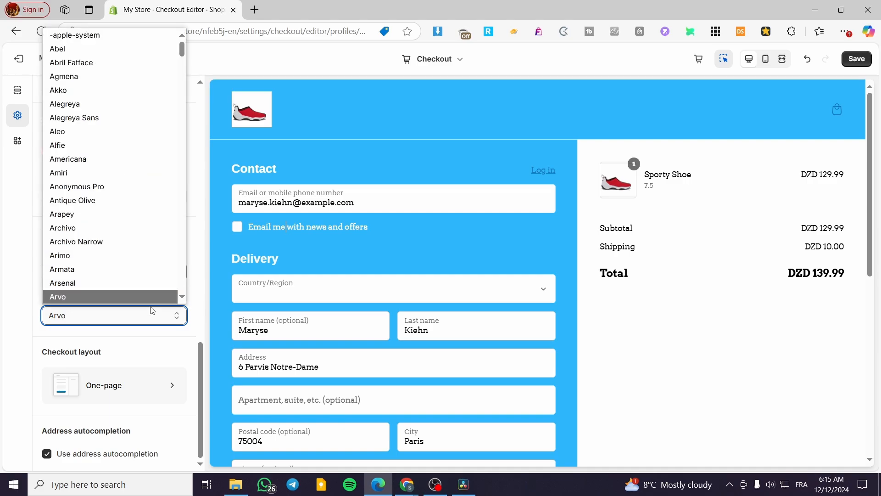
{"action": "scroll", "coordinate": [142, 206], "scroll_direction": "down", "scroll_amount": 1}
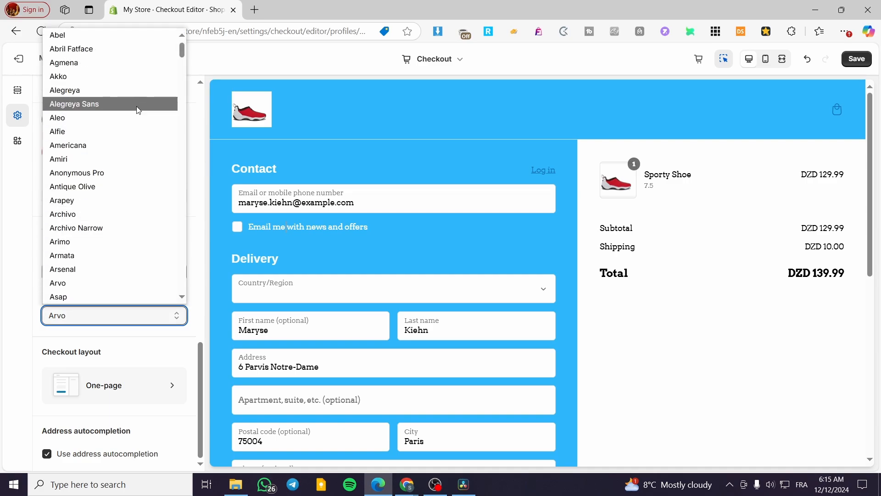
{"action": "left_click", "coordinate": [126, 131]}
{"action": "left_click", "coordinate": [173, 320]}
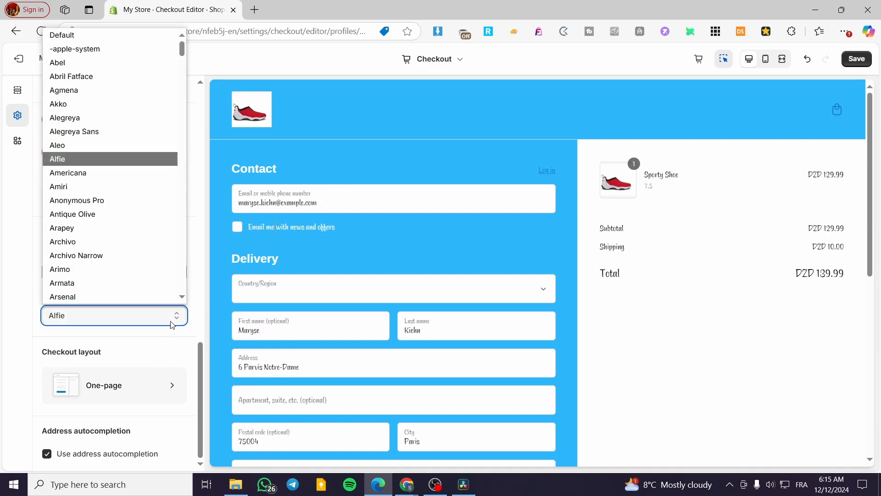
{"action": "left_click", "coordinate": [139, 230]}
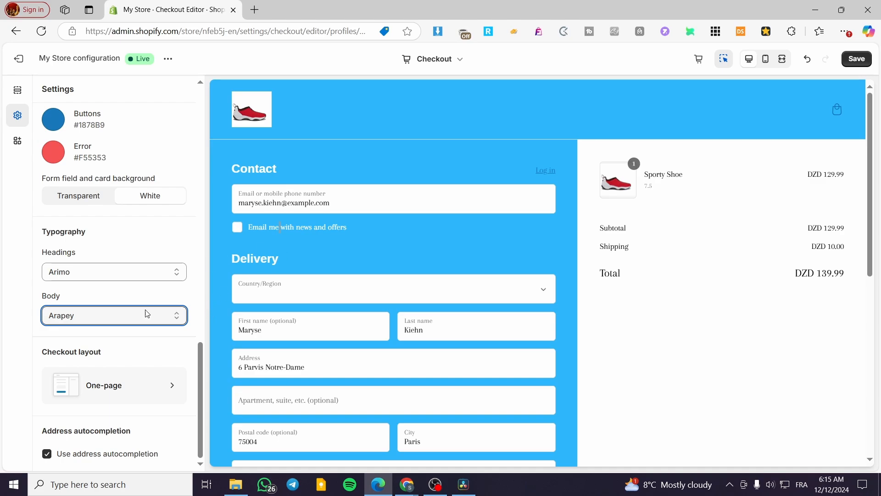
{"action": "left_click", "coordinate": [62, 316]}
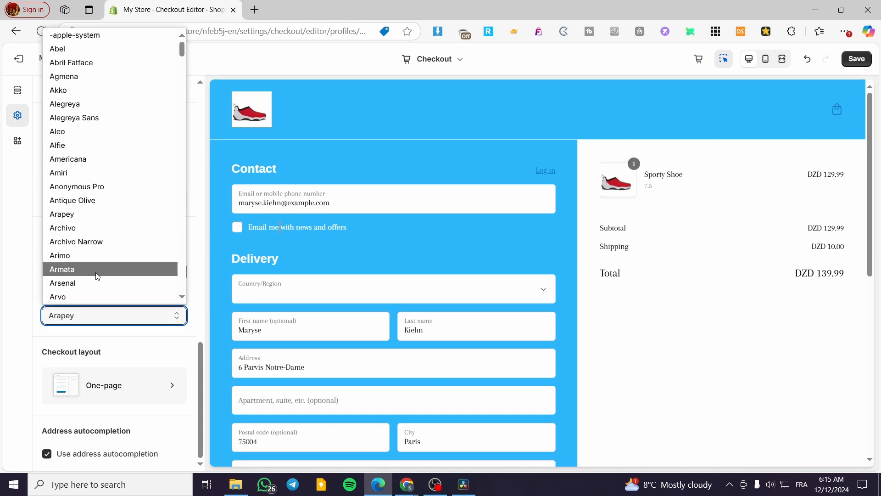
{"action": "left_click", "coordinate": [97, 275]}
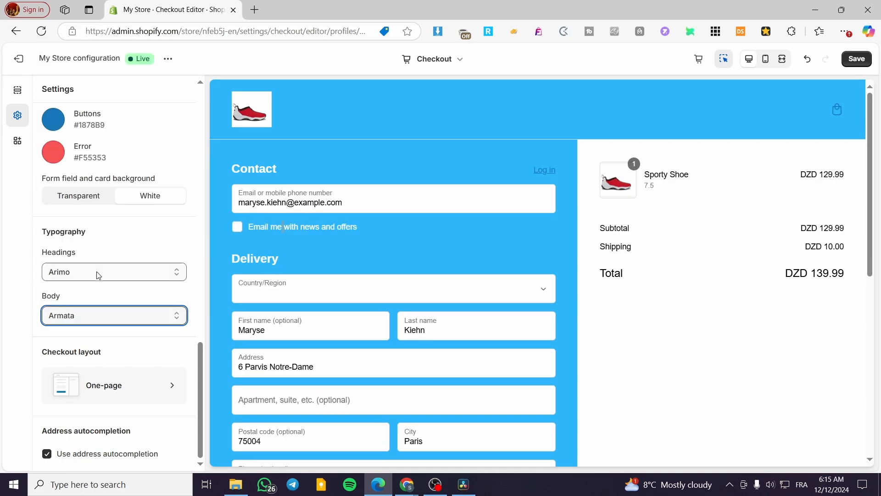
Step: Try Archivo Narrow as the checkout's body font and settle on Antique Olive
{"action": "left_click", "coordinate": [114, 309]}
{"action": "left_click", "coordinate": [160, 260]}
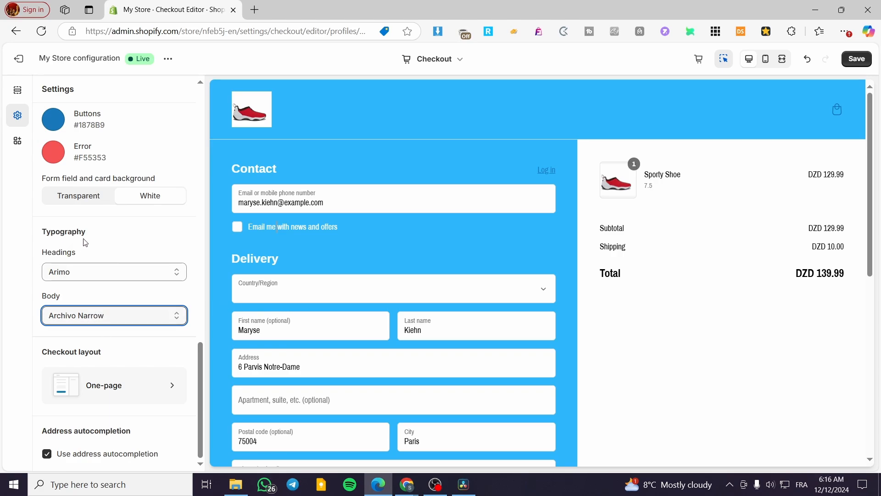
{"action": "left_click", "coordinate": [163, 316]}
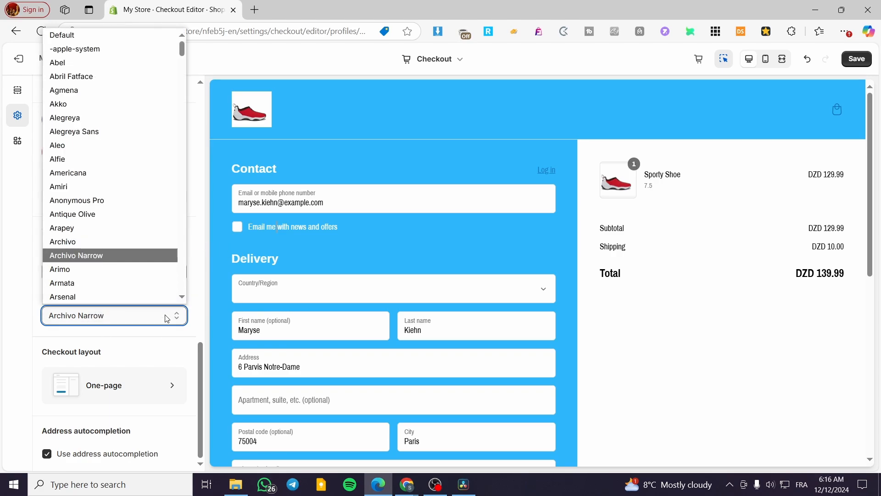
{"action": "left_click", "coordinate": [156, 212]}
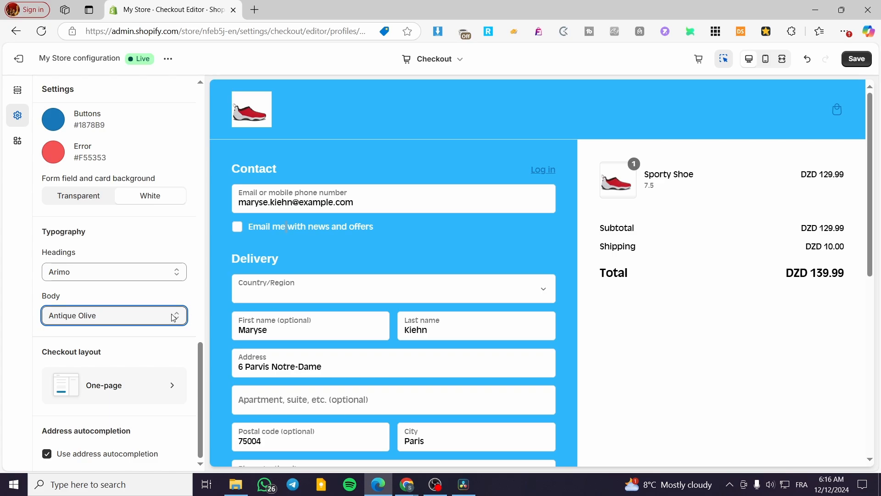
Step: Open the checkout layout options and review the one-page checkout from contact to payment in the preview
{"action": "left_click", "coordinate": [125, 394]}
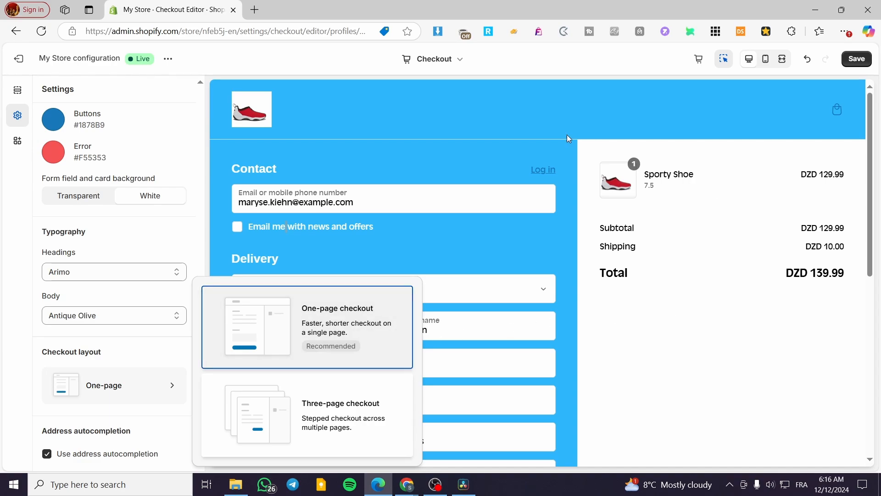
{"action": "scroll", "coordinate": [516, 376], "scroll_direction": "down", "scroll_amount": 5}
{"action": "scroll", "coordinate": [523, 374], "scroll_direction": "up", "scroll_amount": 5}
{"action": "scroll", "coordinate": [531, 198], "scroll_direction": "down", "scroll_amount": 5}
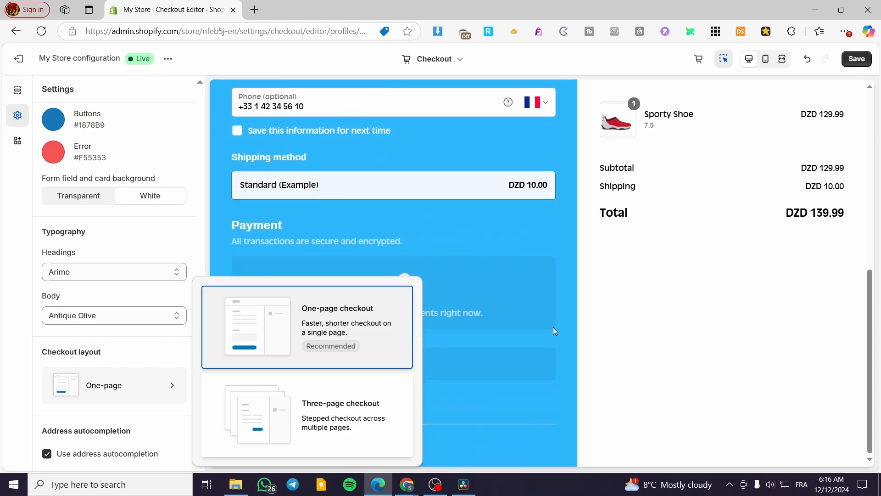
{"action": "scroll", "coordinate": [505, 340], "scroll_direction": "up", "scroll_amount": 5}
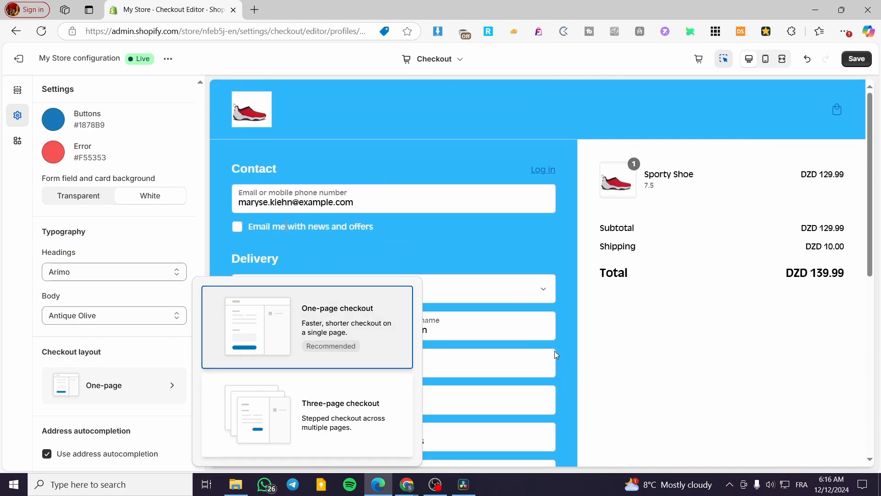
Step: Switch the checkout layout to Three-page checkout and try continuing from the Information page to shipping in the preview
{"action": "left_click", "coordinate": [346, 415]}
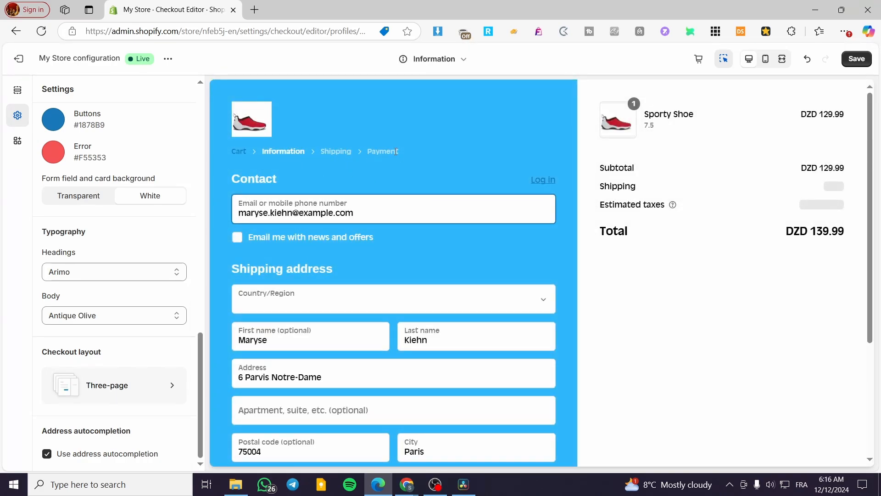
{"action": "scroll", "coordinate": [396, 269], "scroll_direction": "down", "scroll_amount": 4}
{"action": "scroll", "coordinate": [396, 269], "scroll_direction": "up", "scroll_amount": 4}
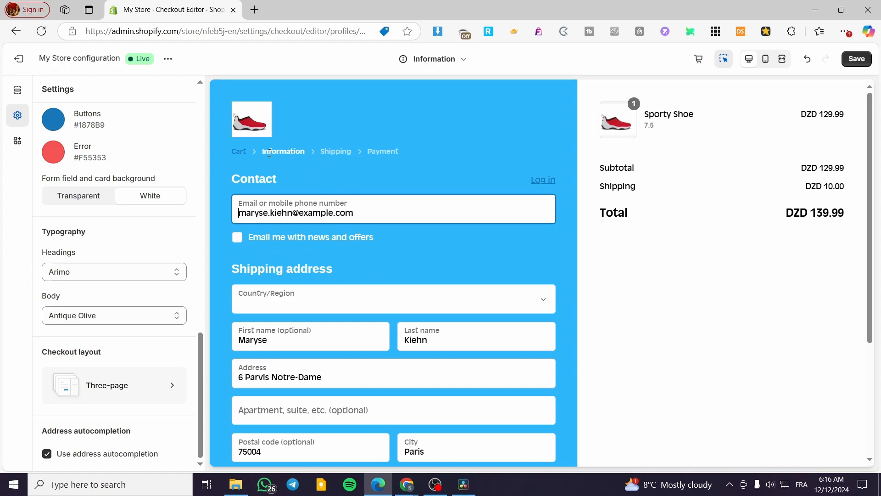
{"action": "double_click", "coordinate": [346, 164]}
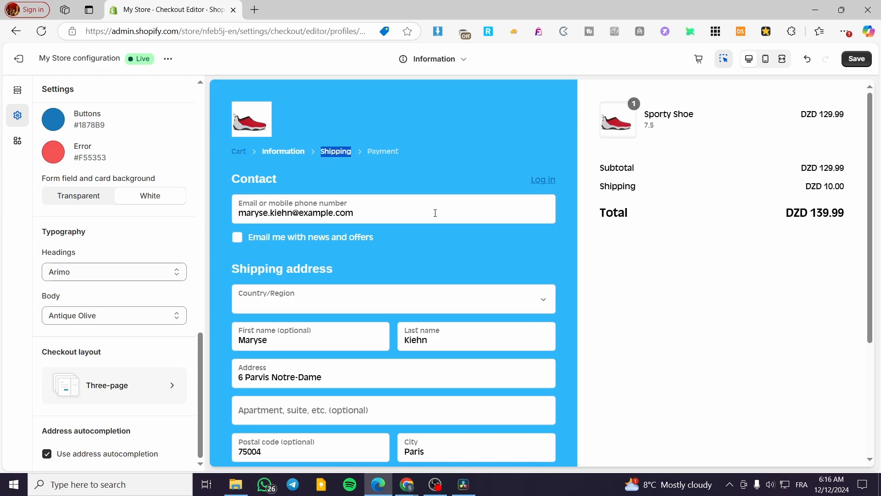
{"action": "scroll", "coordinate": [435, 213], "scroll_direction": "down", "scroll_amount": 3}
{"action": "left_click", "coordinate": [472, 381]}
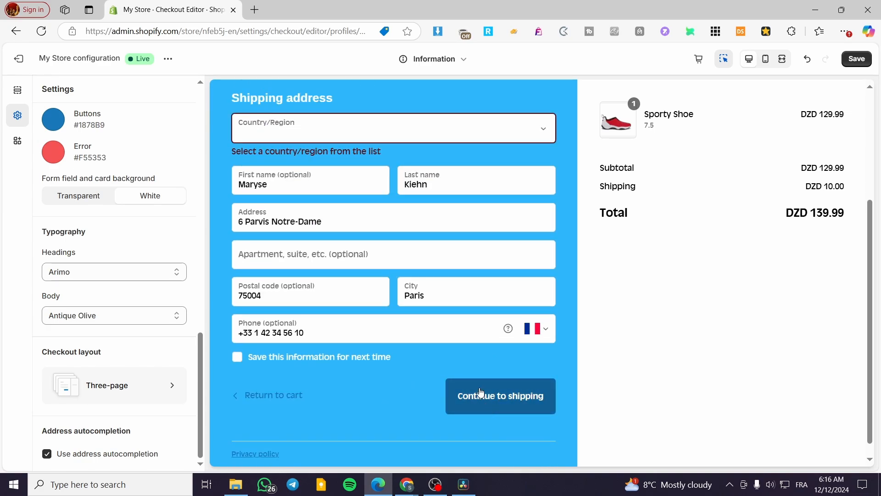
Step: Examine the Information page of the three-page checkout and the Payment stage in its breadcrumb
{"action": "scroll", "coordinate": [380, 301], "scroll_direction": "up", "scroll_amount": 3}
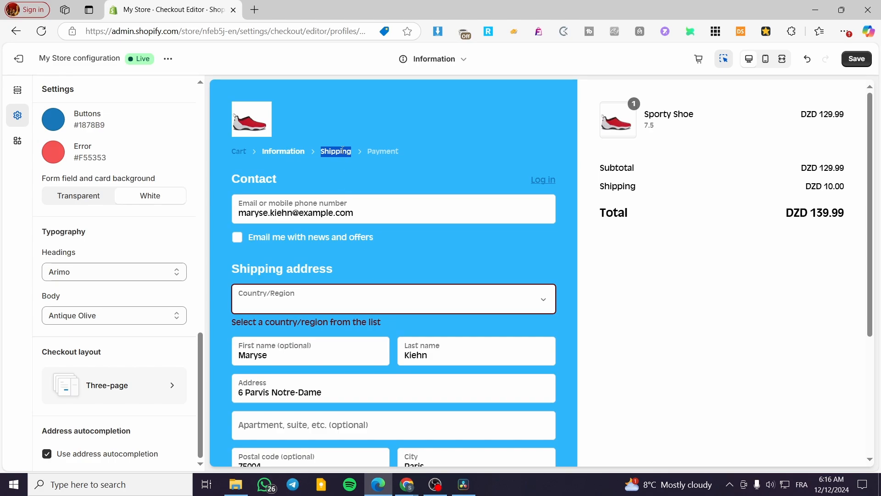
{"action": "scroll", "coordinate": [450, 316], "scroll_direction": "down", "scroll_amount": 3}
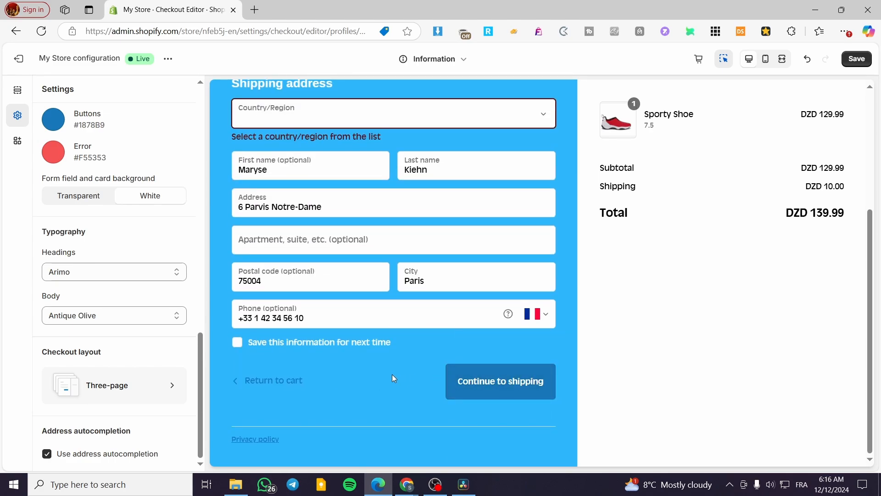
{"action": "scroll", "coordinate": [389, 373], "scroll_direction": "up", "scroll_amount": 3}
{"action": "left_click", "coordinate": [393, 152]}
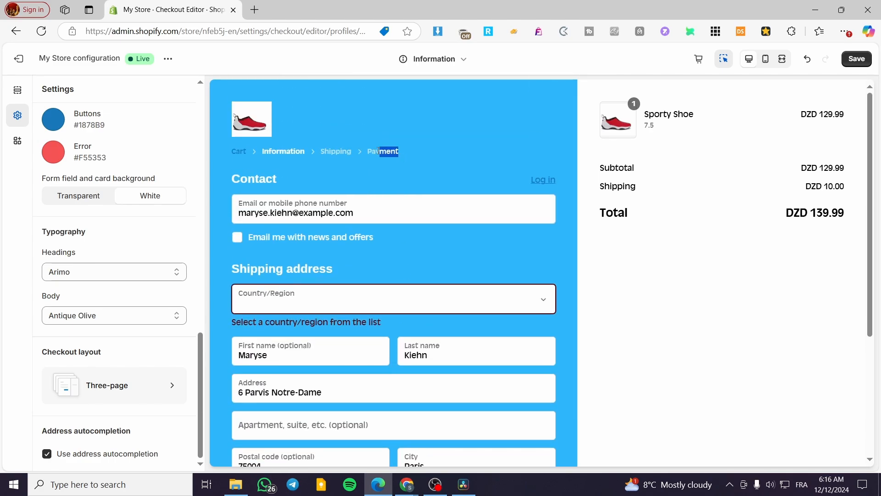
{"action": "left_click_drag", "start_coordinate": [378, 151], "coordinate": [367, 154]}
Step: Return the checkout layout to One-page checkout and check the shipping method and payment sections in the preview
{"action": "left_click", "coordinate": [140, 394]}
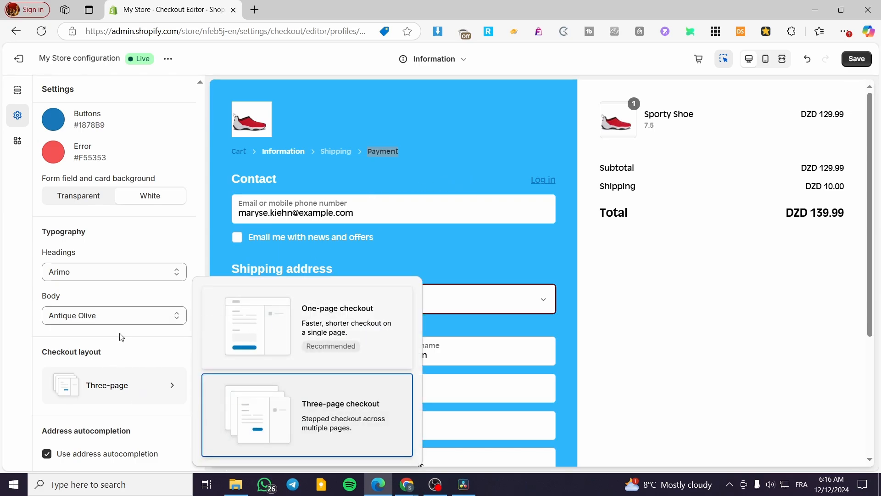
{"action": "left_click", "coordinate": [308, 320]}
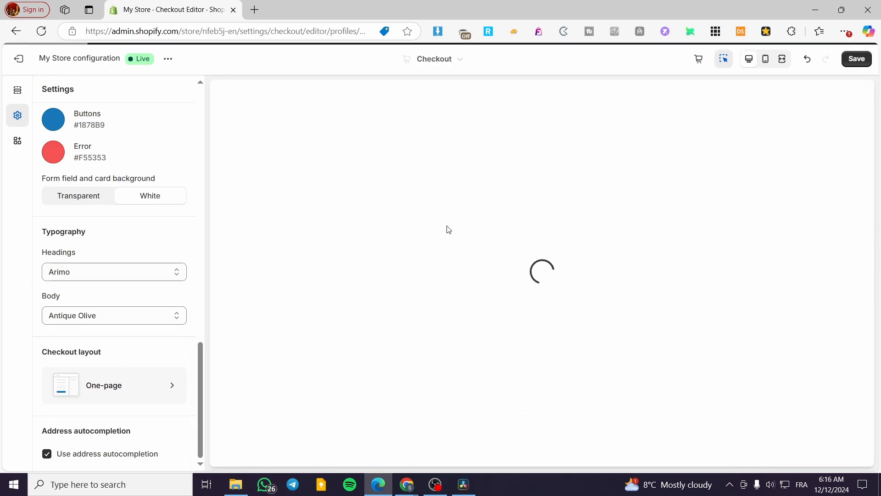
{"action": "scroll", "coordinate": [456, 224], "scroll_direction": "down", "scroll_amount": 8}
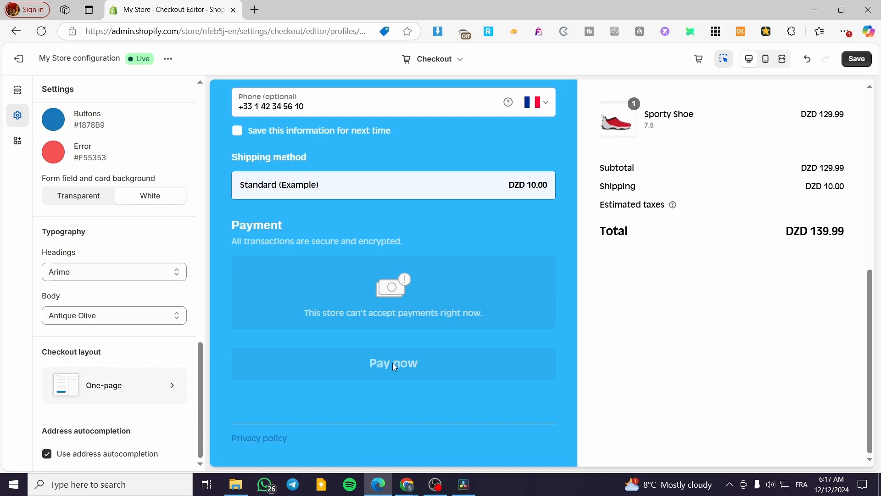
Step: Review the checkout layout options, close them unchanged and look over the contact and delivery address fields in the preview
{"action": "left_click", "coordinate": [164, 393]}
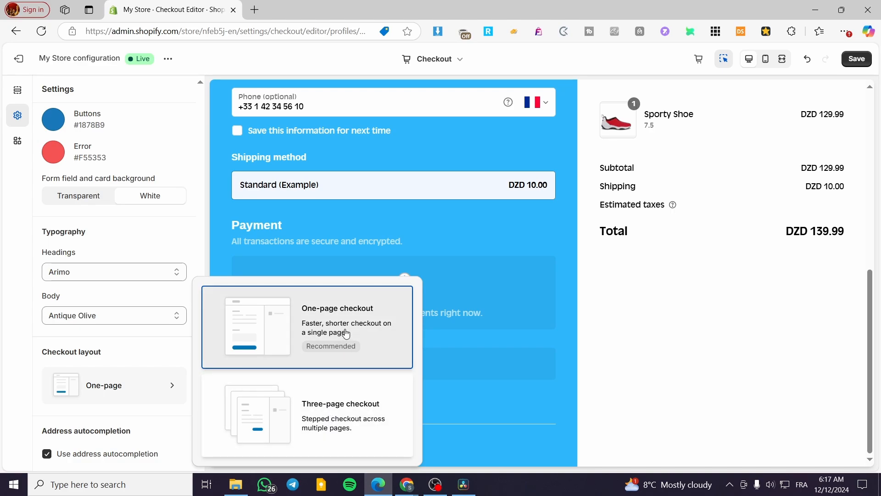
{"action": "left_click", "coordinate": [146, 422]}
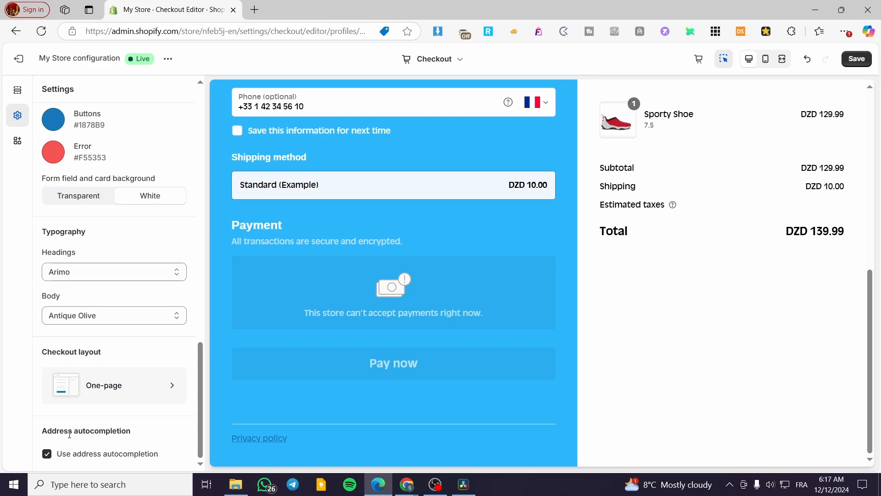
{"action": "scroll", "coordinate": [420, 381], "scroll_direction": "up", "scroll_amount": 7}
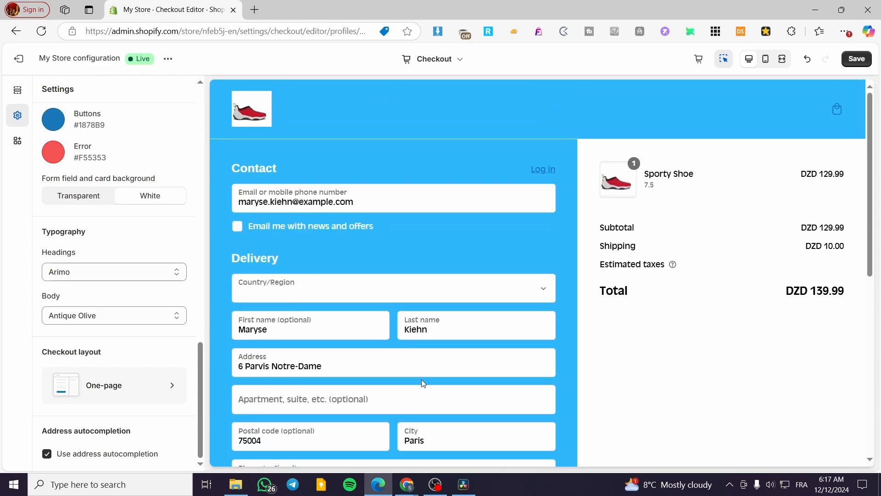
{"action": "scroll", "coordinate": [285, 321], "scroll_direction": "down", "scroll_amount": 1}
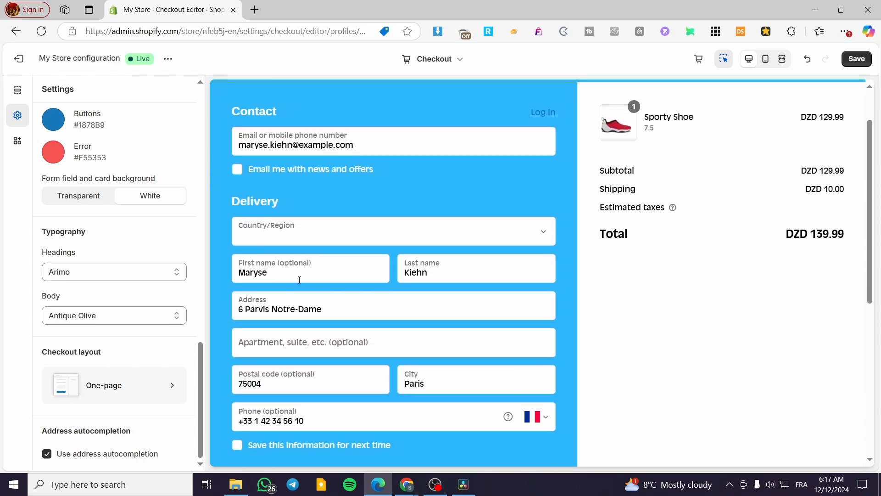